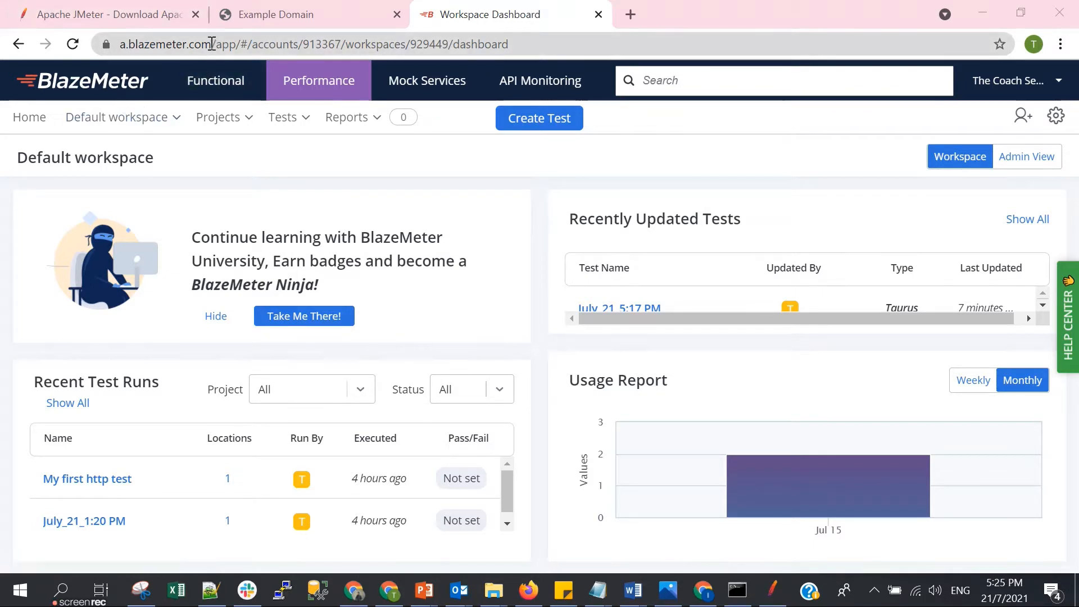
Create a new performance test in the Default project
{"action": "left_click_drag", "start_coordinate": [212, 45], "coordinate": [130, 44]}
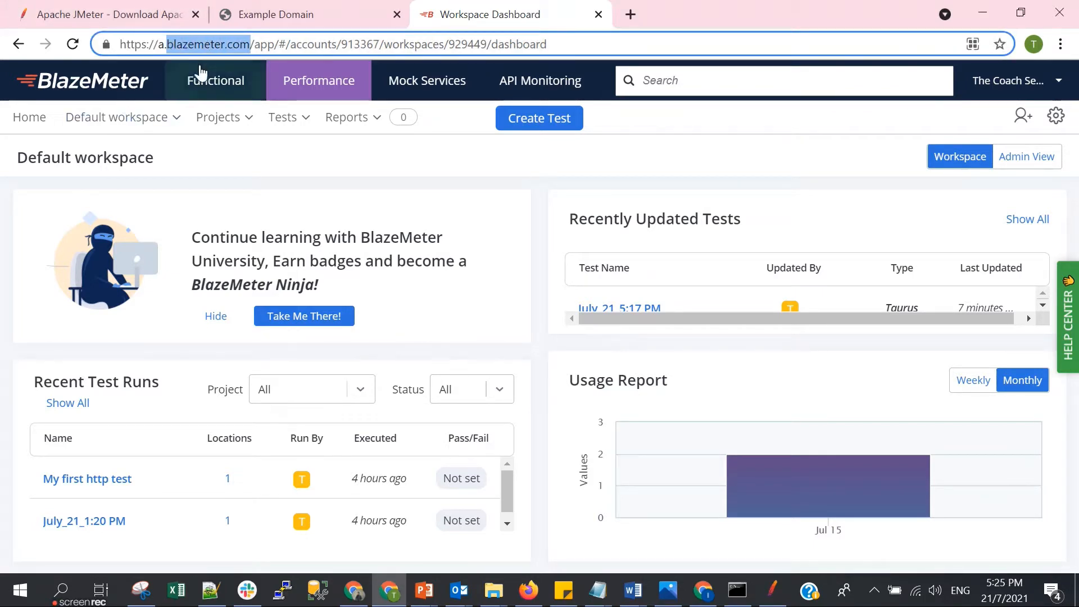
{"action": "left_click", "coordinate": [631, 145]}
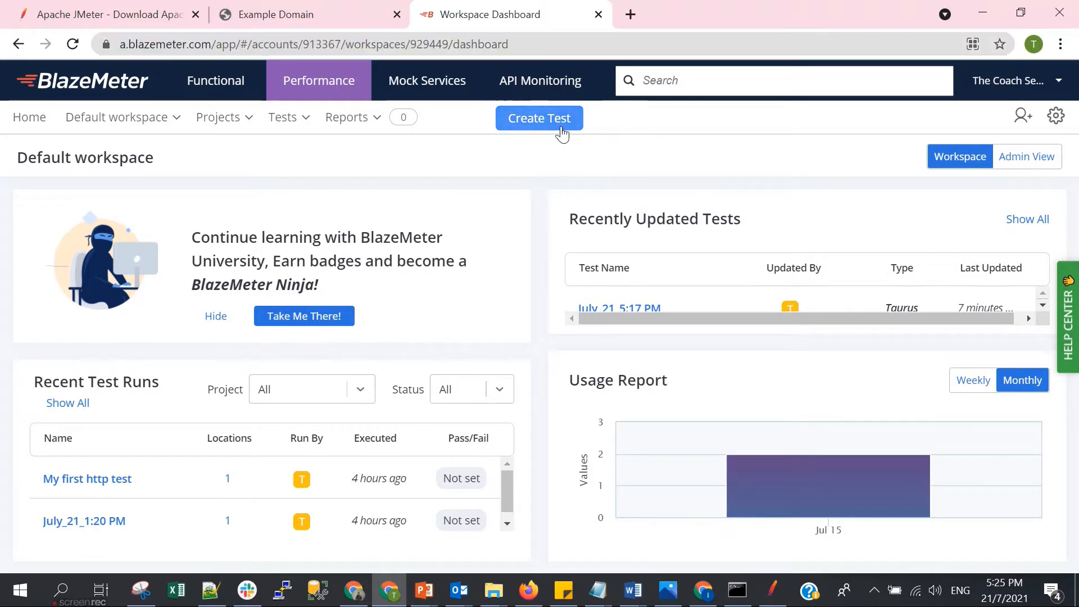
{"action": "left_click", "coordinate": [561, 125]}
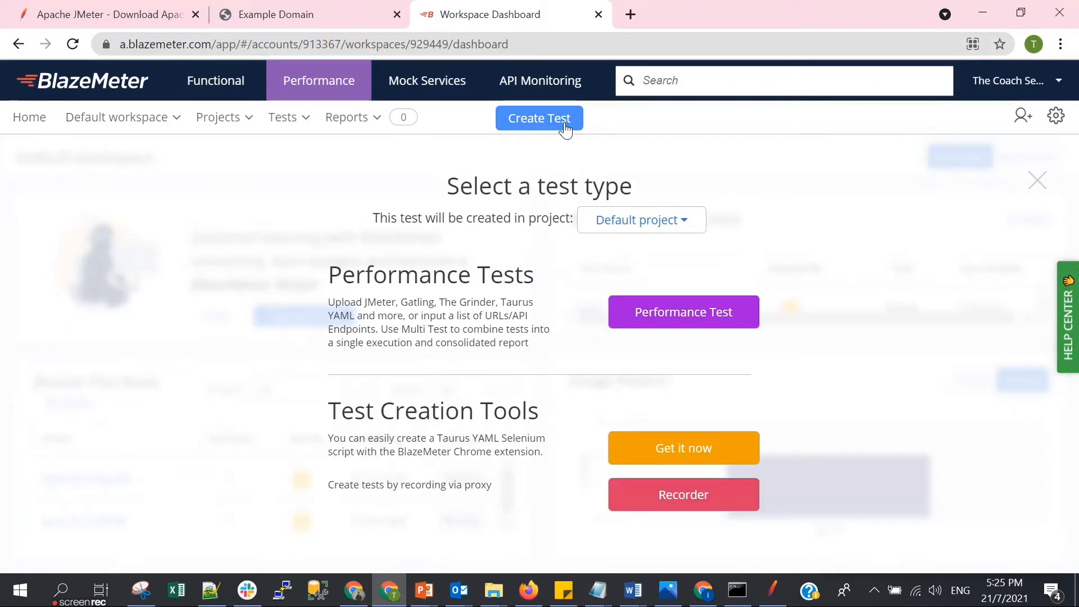
{"action": "left_click", "coordinate": [677, 315]}
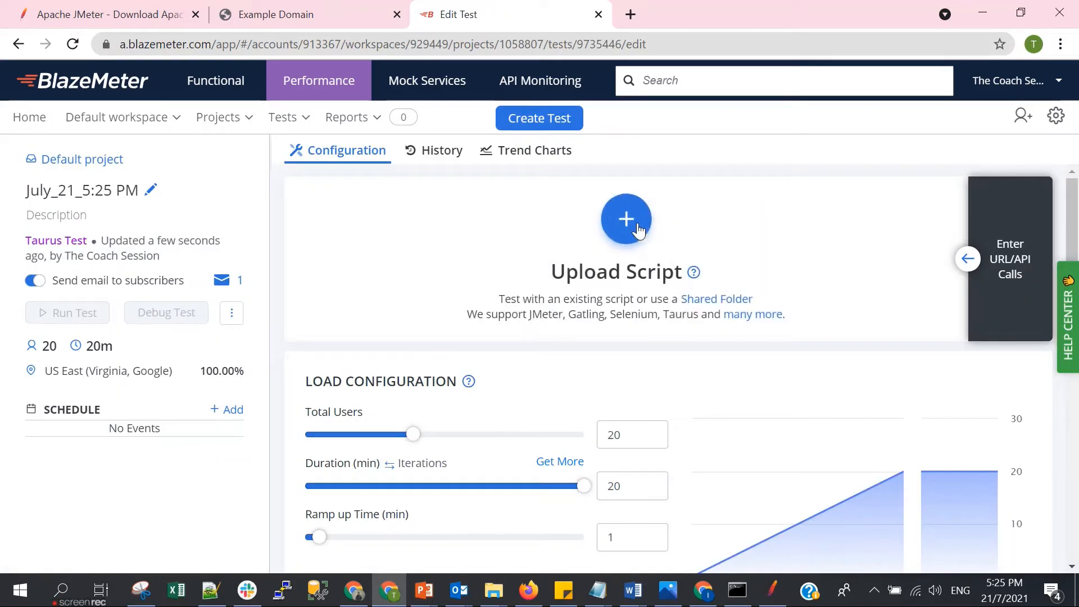
Upload the script HTTP Request - Example.jmx from the apache-jmeter-5.4.1 bin folder to the new test
{"action": "left_click", "coordinate": [638, 224]}
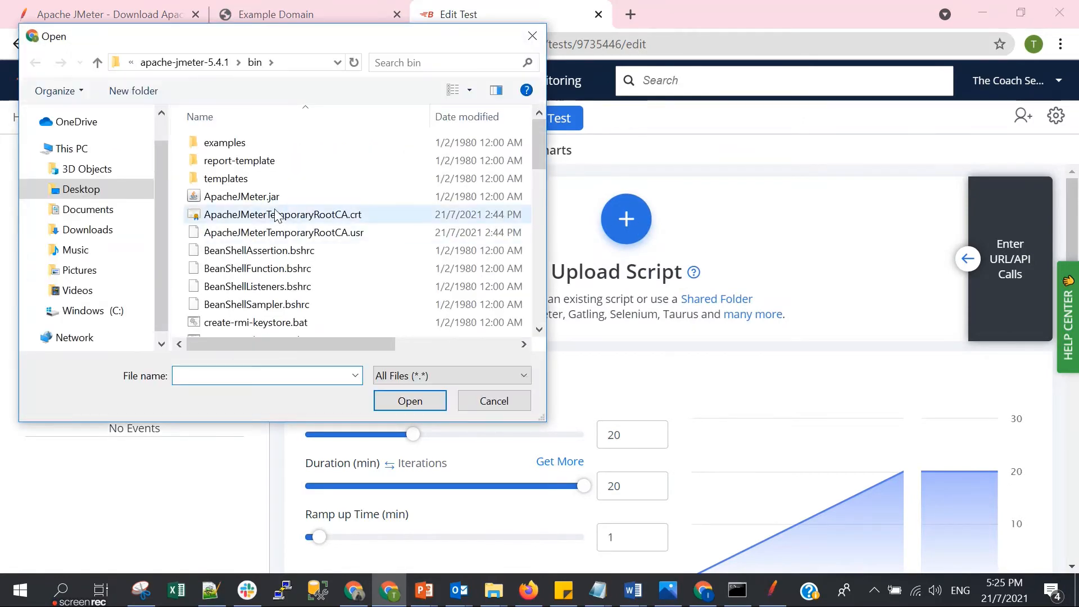
{"action": "scroll", "coordinate": [343, 205], "scroll_direction": "down", "scroll_amount": 3}
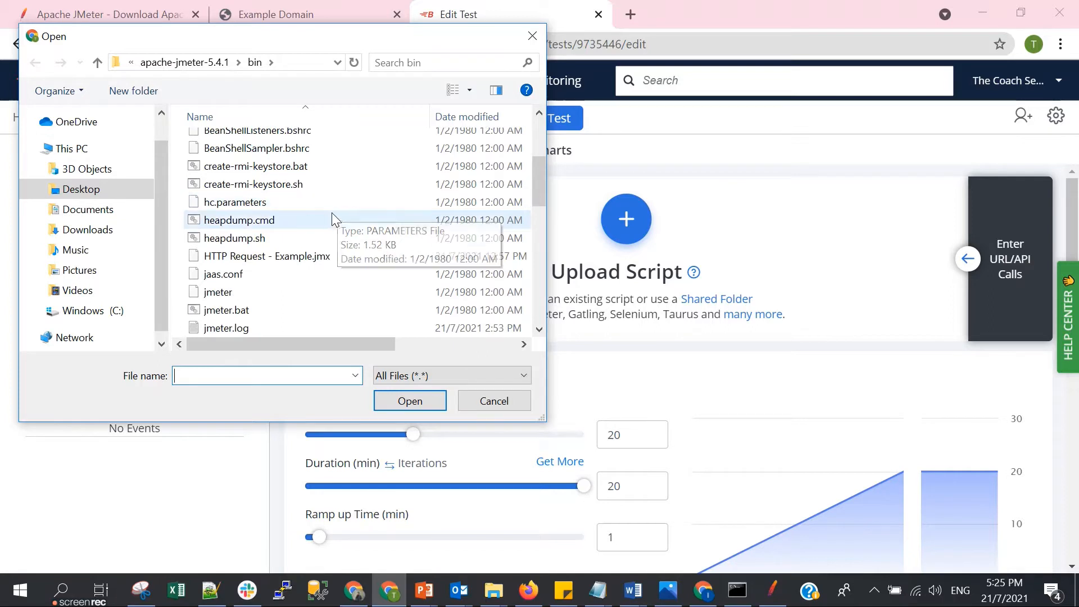
{"action": "left_click", "coordinate": [313, 259]}
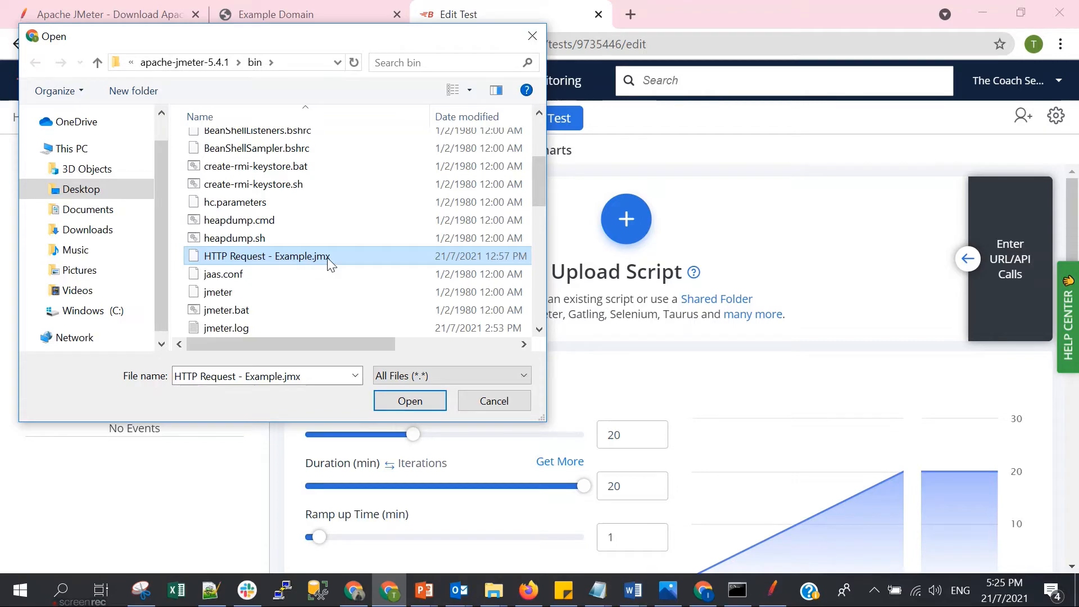
{"action": "double_click", "coordinate": [328, 258]}
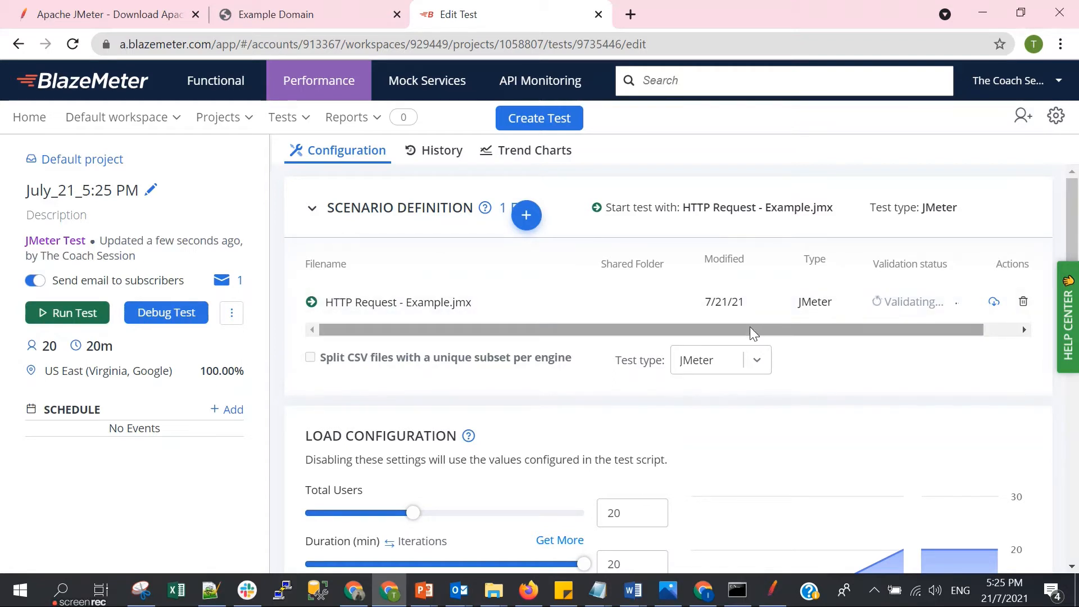
Set the total users in the load configuration to 30
{"action": "scroll", "coordinate": [749, 327], "scroll_direction": "down", "scroll_amount": 1}
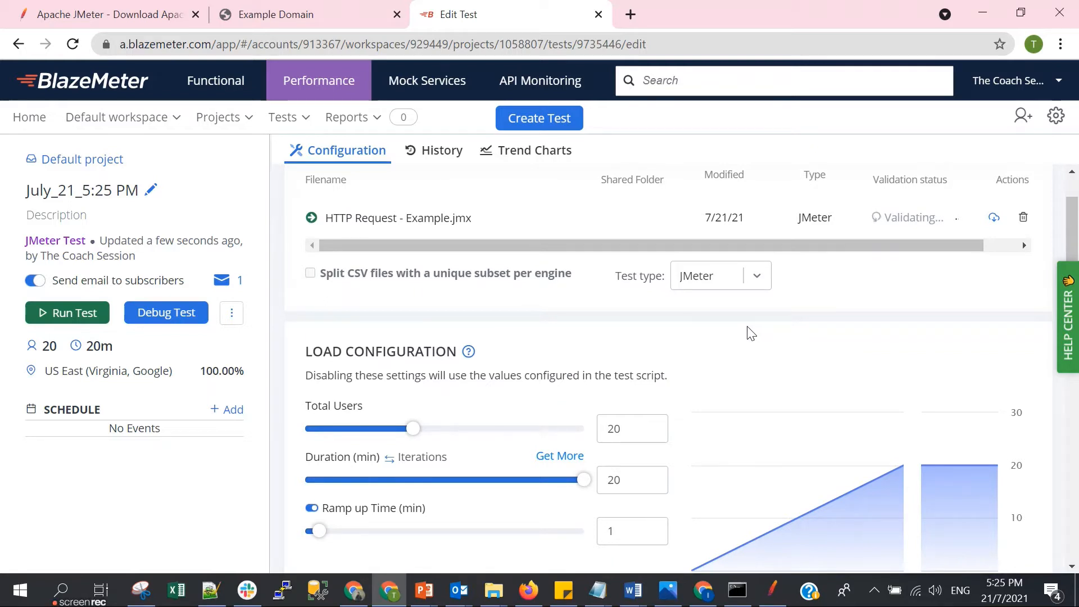
{"action": "scroll", "coordinate": [749, 333], "scroll_direction": "down", "scroll_amount": 1}
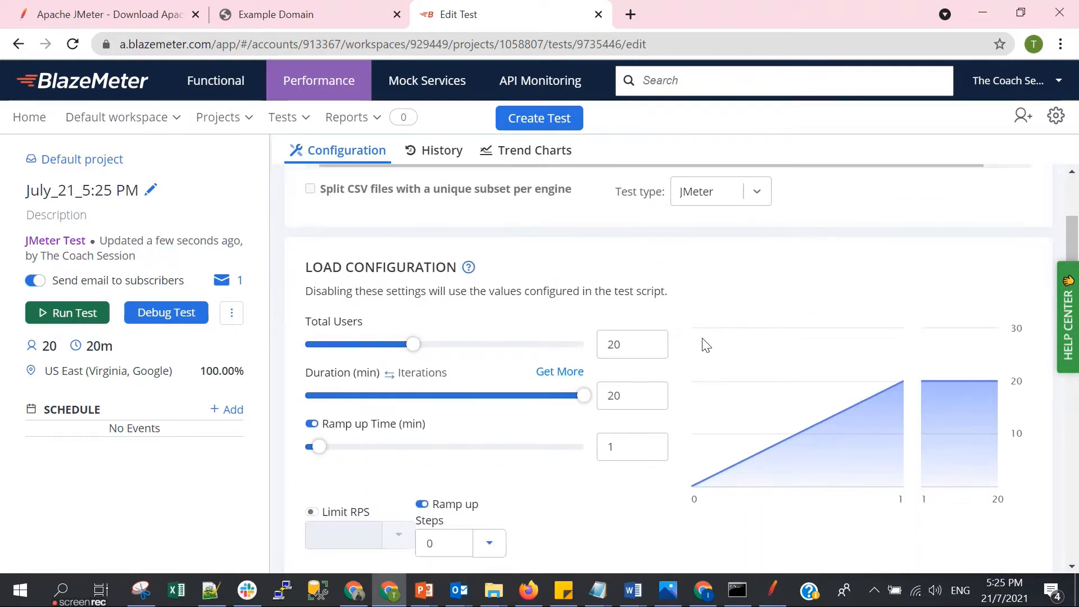
{"action": "double_click", "coordinate": [624, 343]}
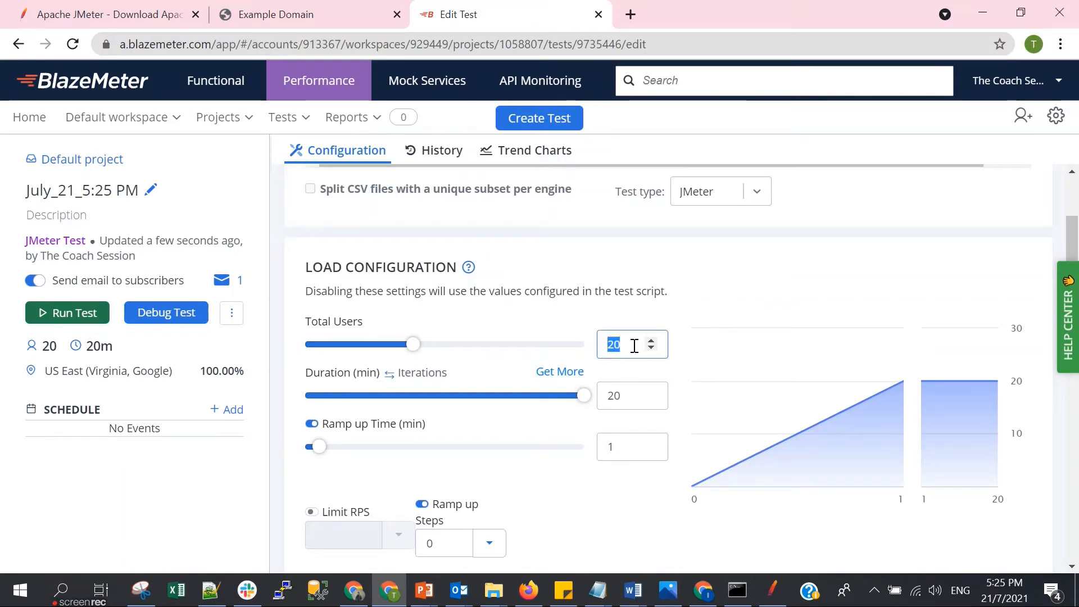
{"action": "left_click", "coordinate": [634, 346]}
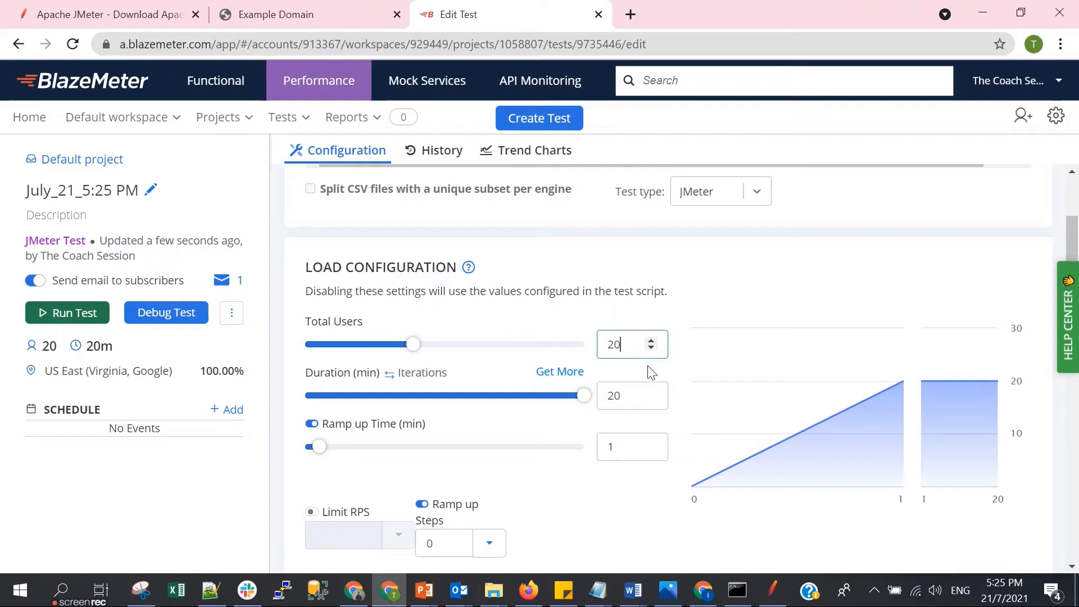
{"action": "left_click_drag", "start_coordinate": [631, 343], "coordinate": [566, 336]}
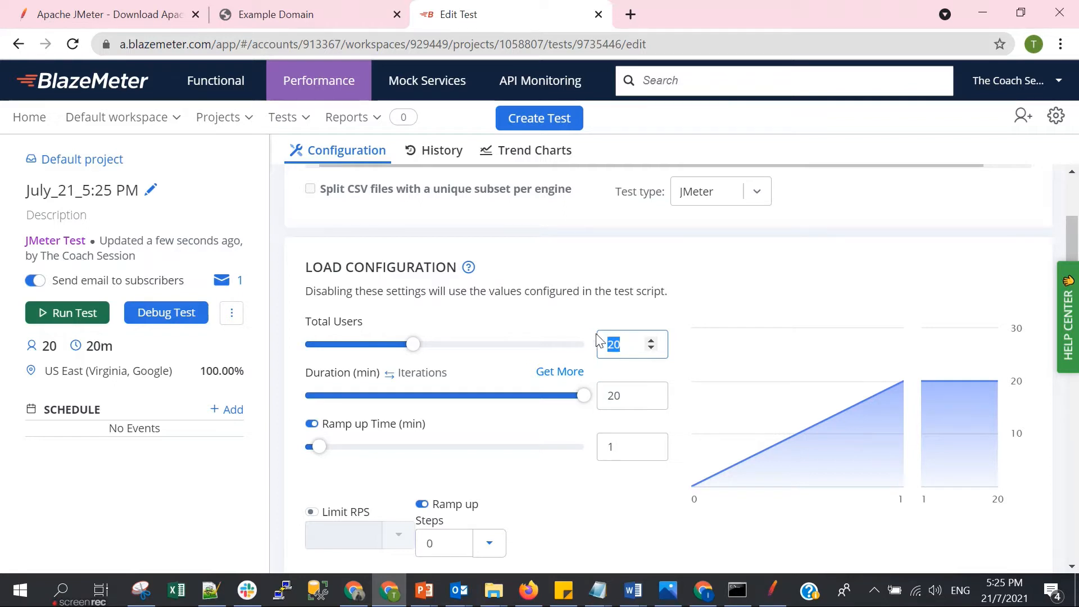
{"action": "scroll", "coordinate": [750, 316], "scroll_direction": "up", "scroll_amount": 3}
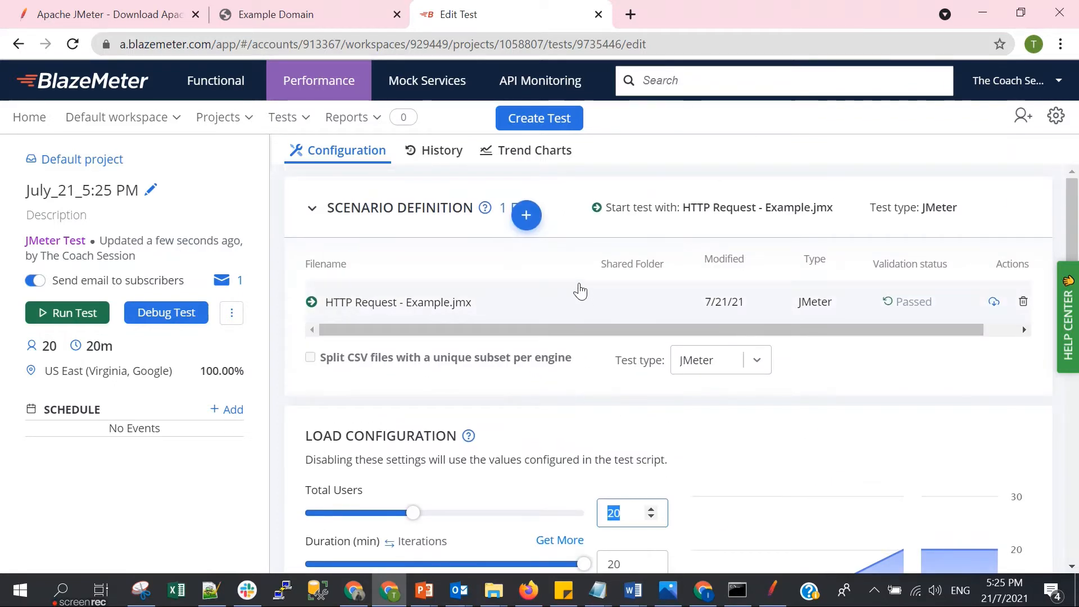
{"action": "scroll", "coordinate": [581, 292], "scroll_direction": "down", "scroll_amount": 2}
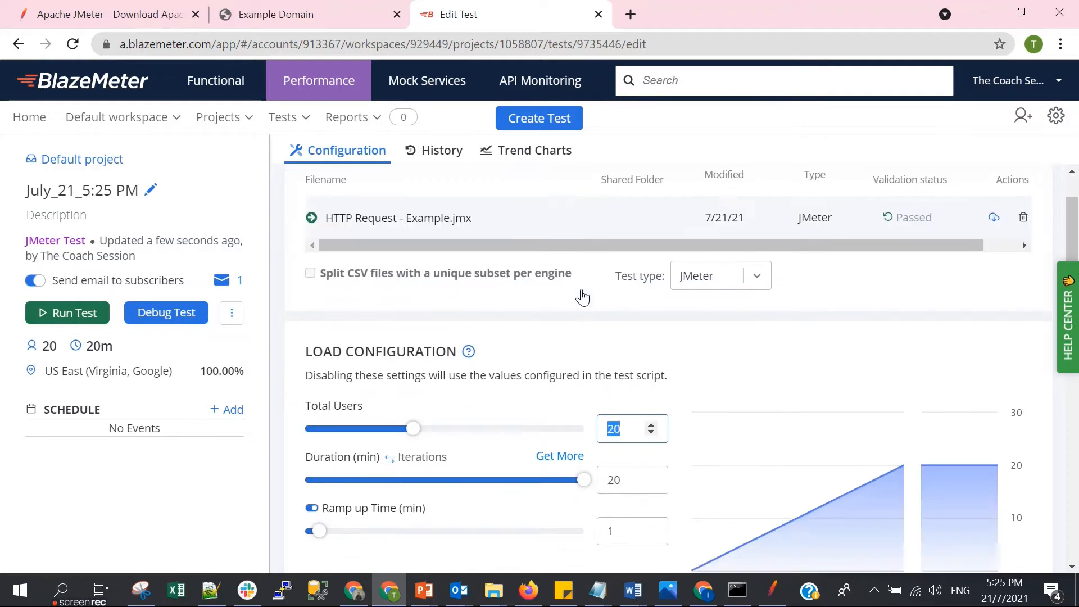
{"action": "scroll", "coordinate": [601, 317], "scroll_direction": "down", "scroll_amount": 1}
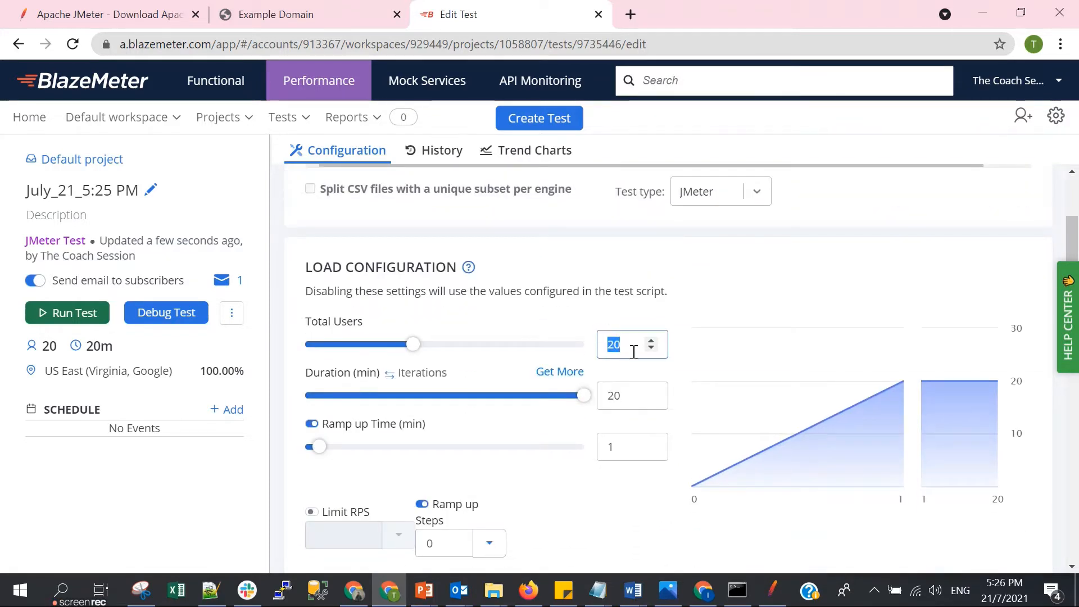
{"action": "type", "text": "30"}
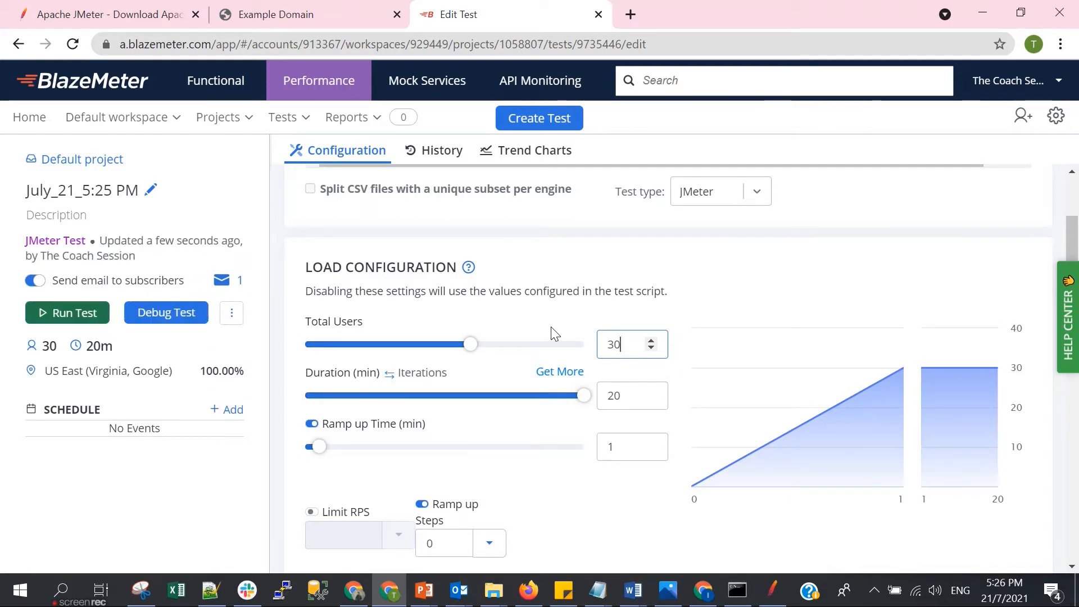
Set the test duration in the load configuration to 5 minutes
{"action": "left_click", "coordinate": [618, 394]}
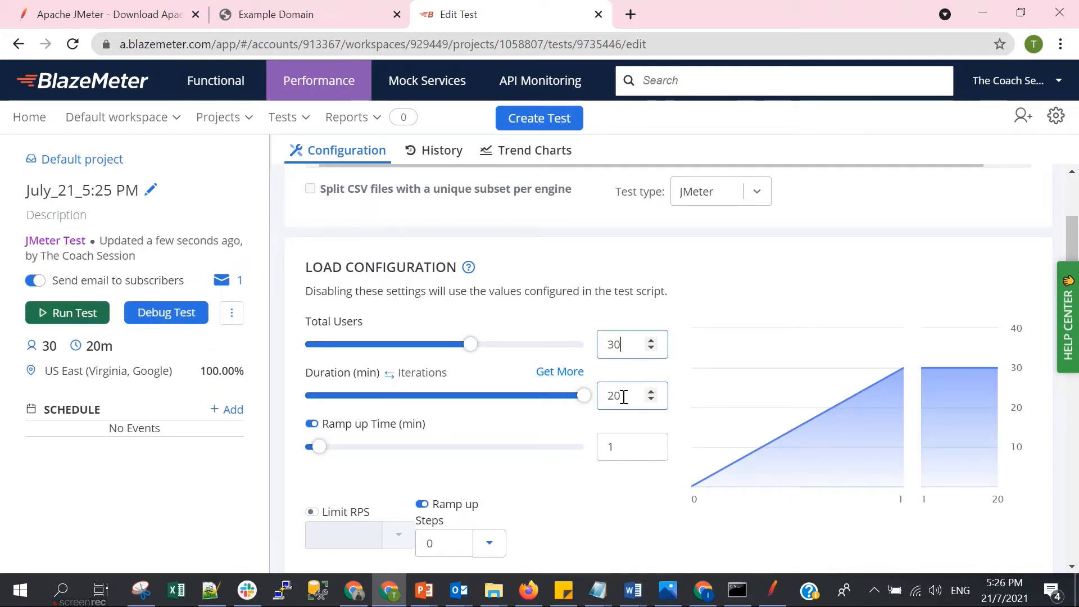
{"action": "double_click", "coordinate": [621, 397]}
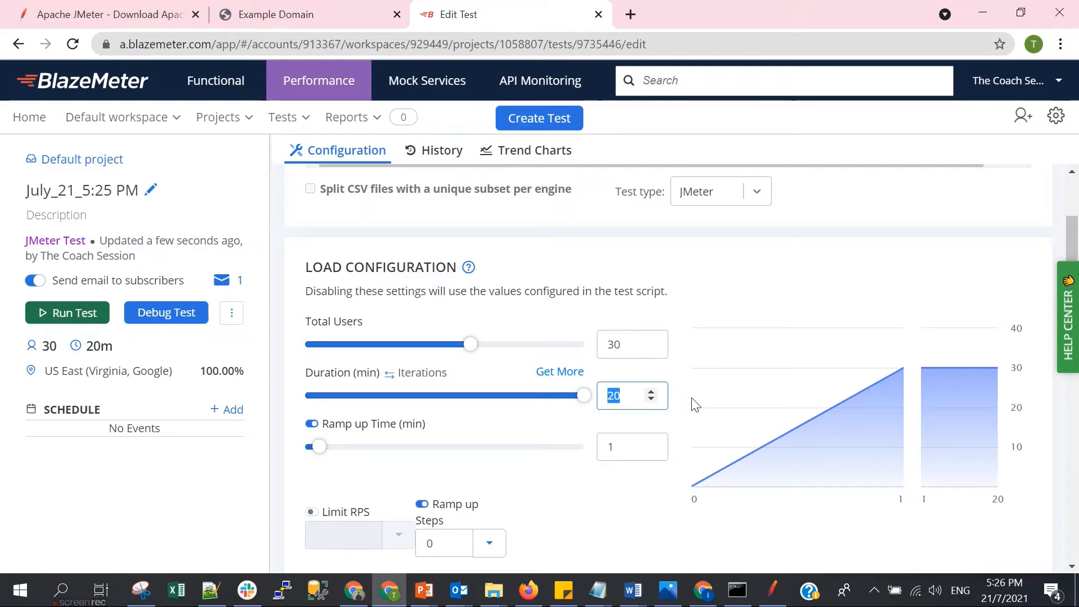
{"action": "type", "text": "5"}
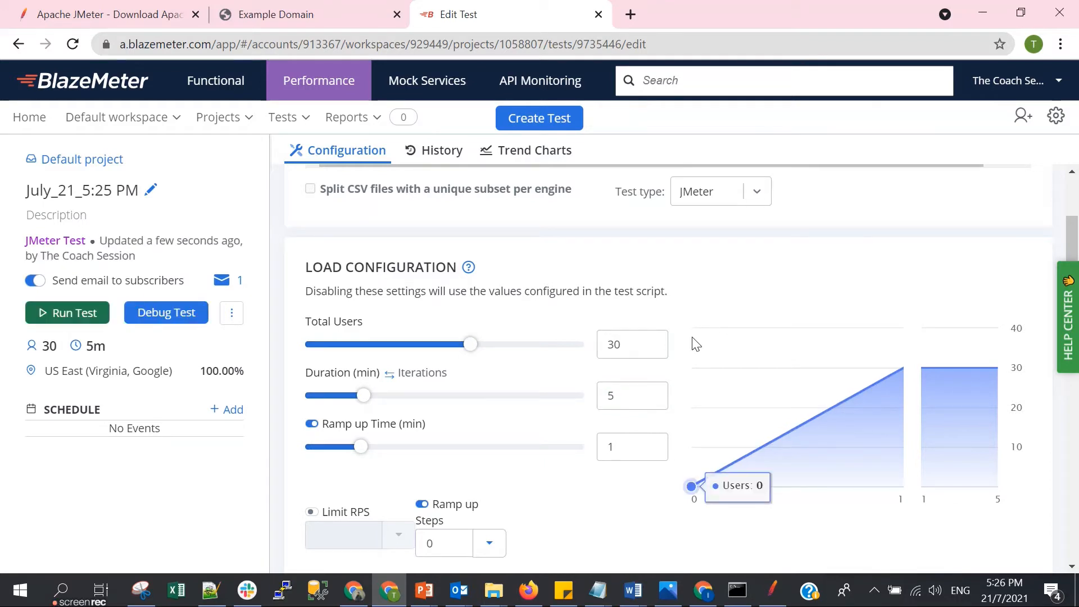
Set the ramp-up time in the load configuration to 3 minutes
{"action": "scroll", "coordinate": [581, 413], "scroll_direction": "down", "scroll_amount": 1}
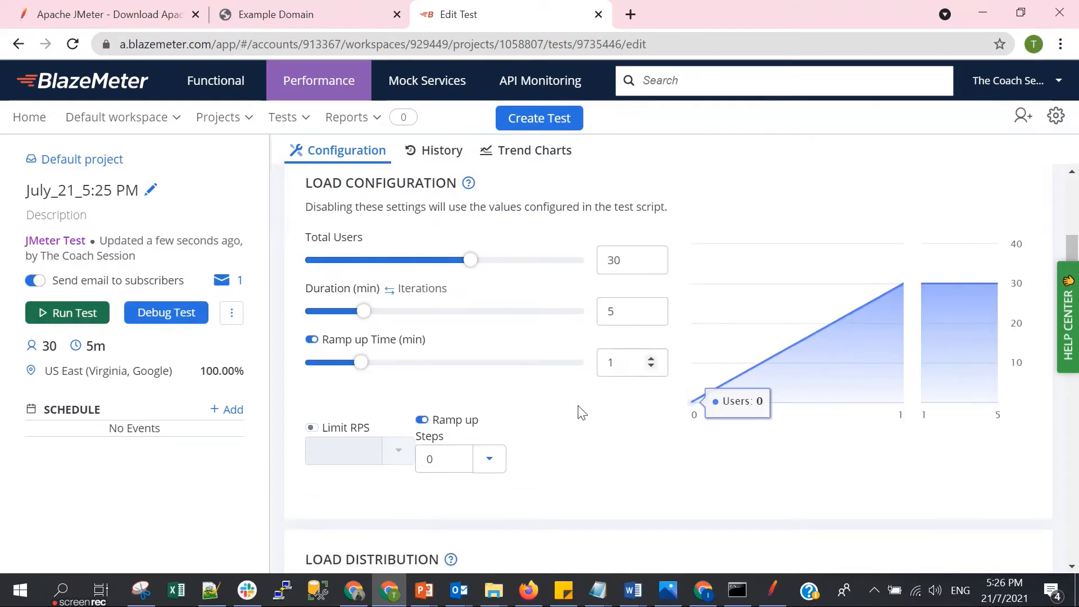
{"action": "left_click", "coordinate": [490, 459]}
{"action": "left_click", "coordinate": [574, 468]}
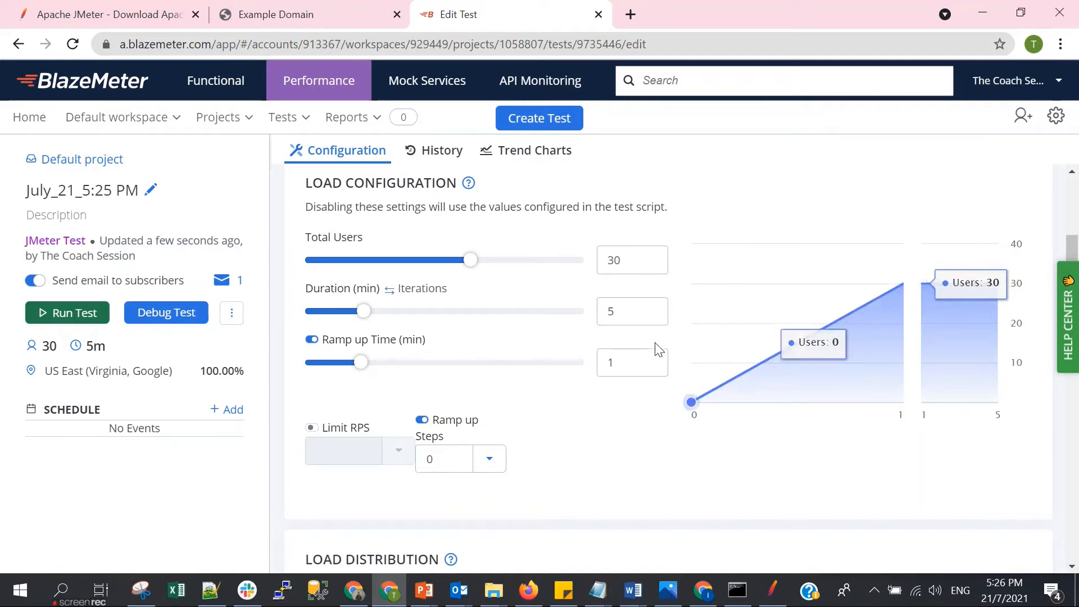
{"action": "double_click", "coordinate": [635, 360]}
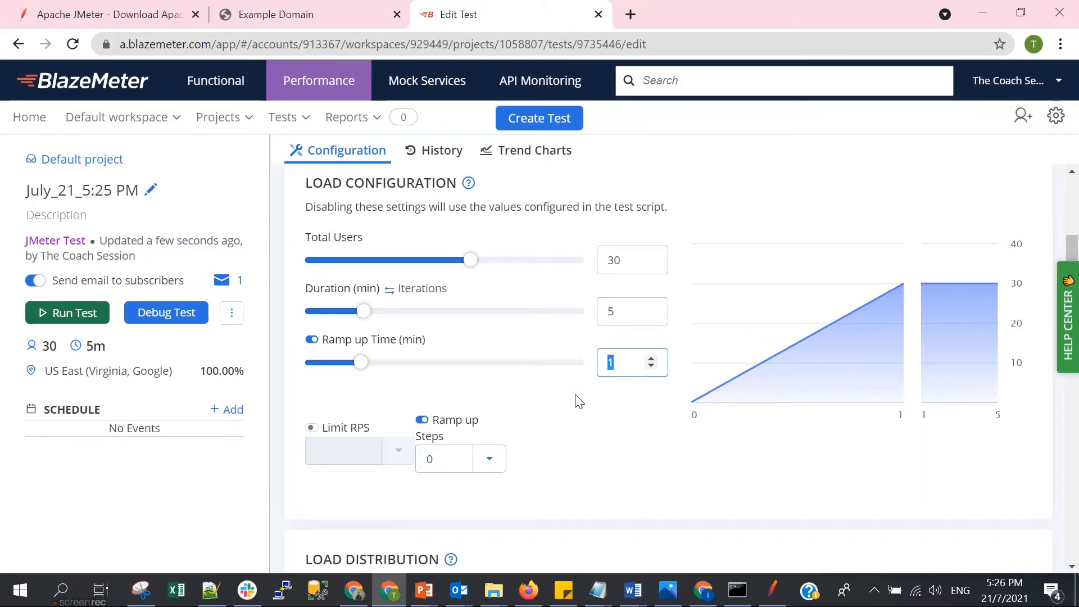
{"action": "type", "text": "3"}
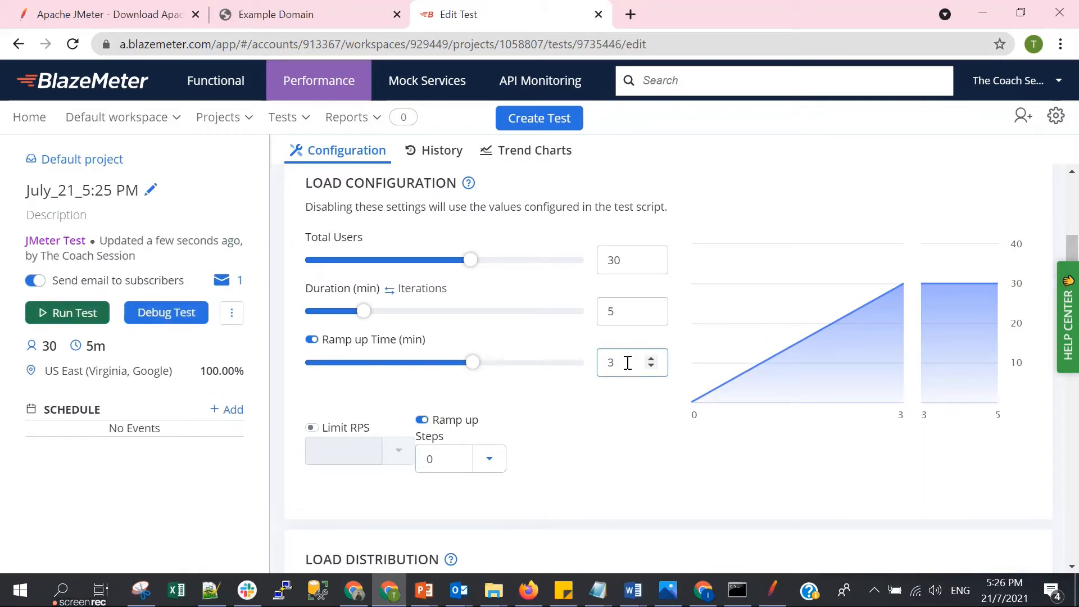
{"action": "left_click_drag", "start_coordinate": [628, 363], "coordinate": [597, 361]}
{"action": "left_click", "coordinate": [630, 361]}
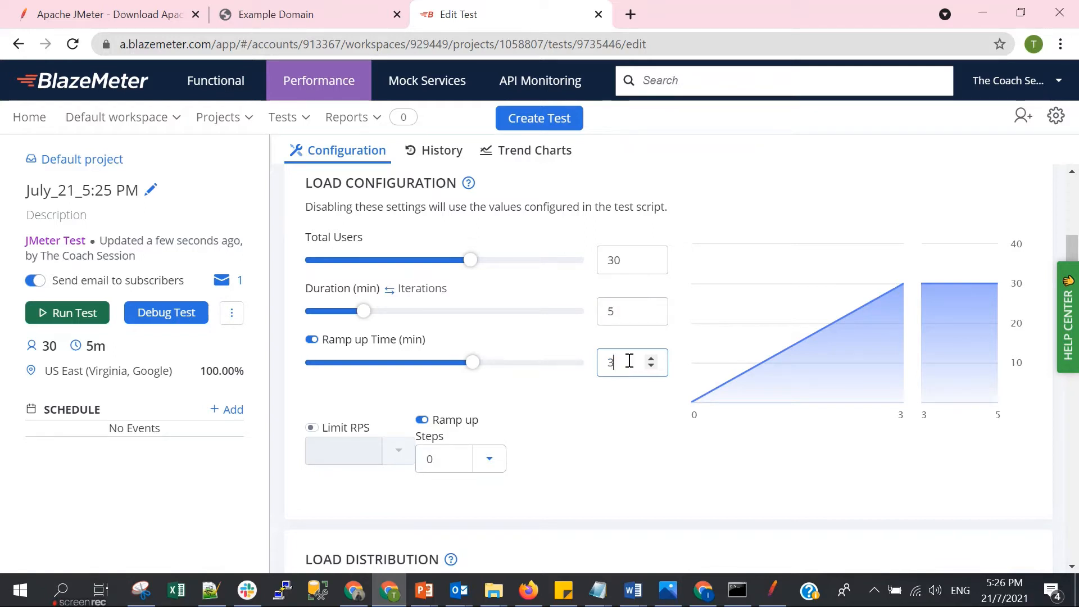
{"action": "double_click", "coordinate": [615, 261]}
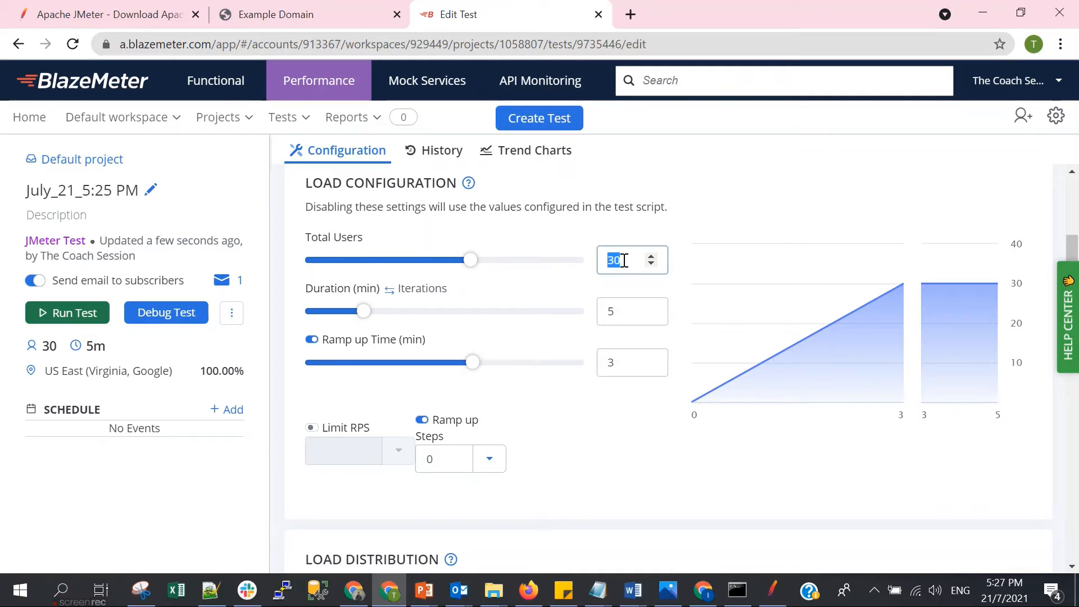
{"action": "double_click", "coordinate": [625, 363]}
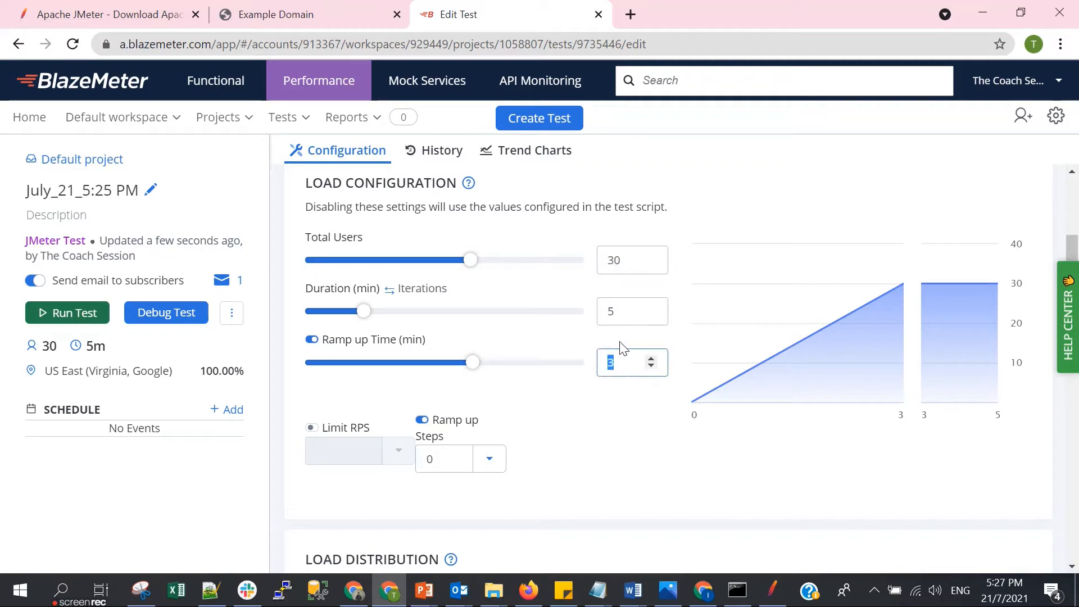
{"action": "double_click", "coordinate": [619, 311]}
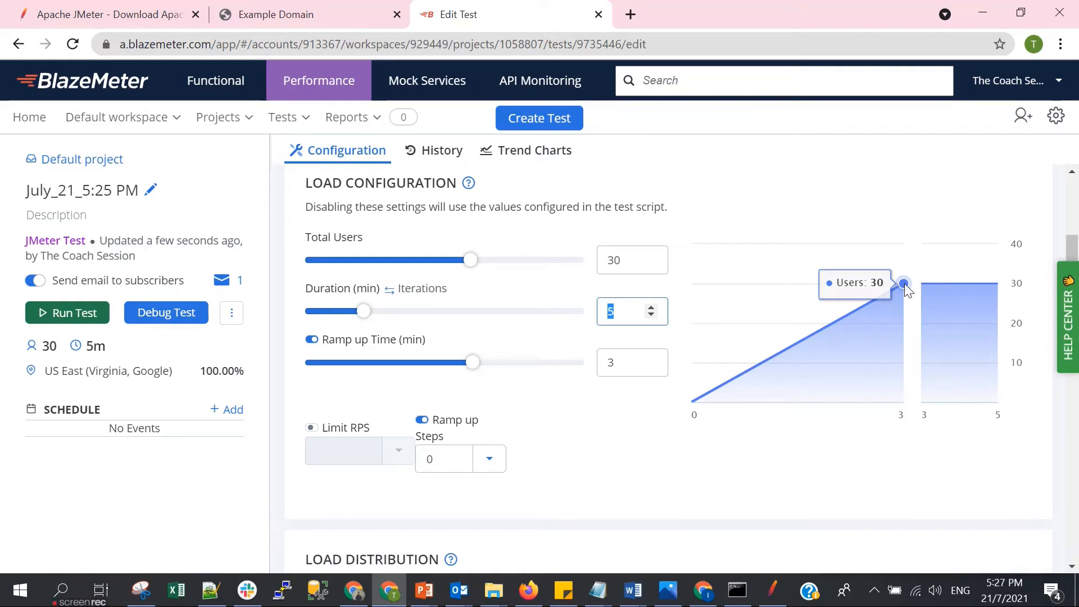
{"action": "left_click", "coordinate": [626, 305]}
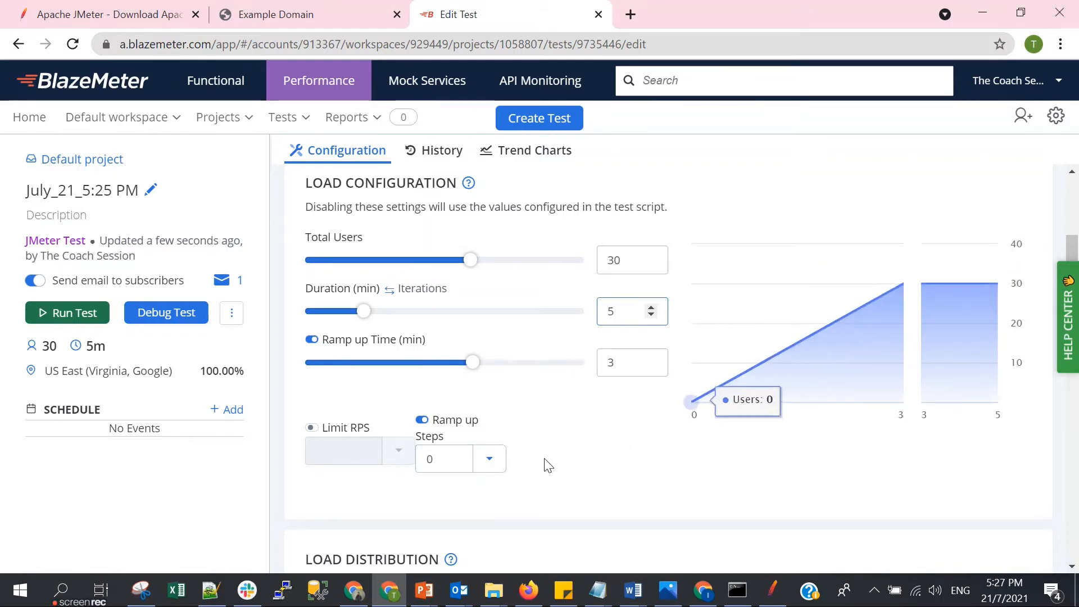
Set the number of ramp-up steps in the load configuration to 3
{"action": "left_click", "coordinate": [489, 459]}
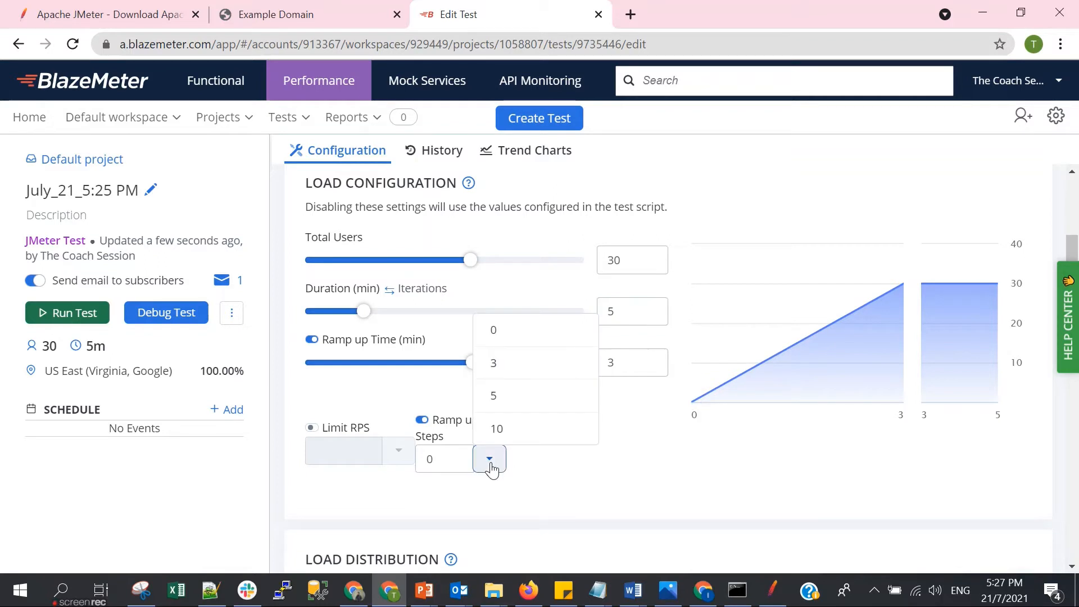
{"action": "left_click", "coordinate": [515, 365]}
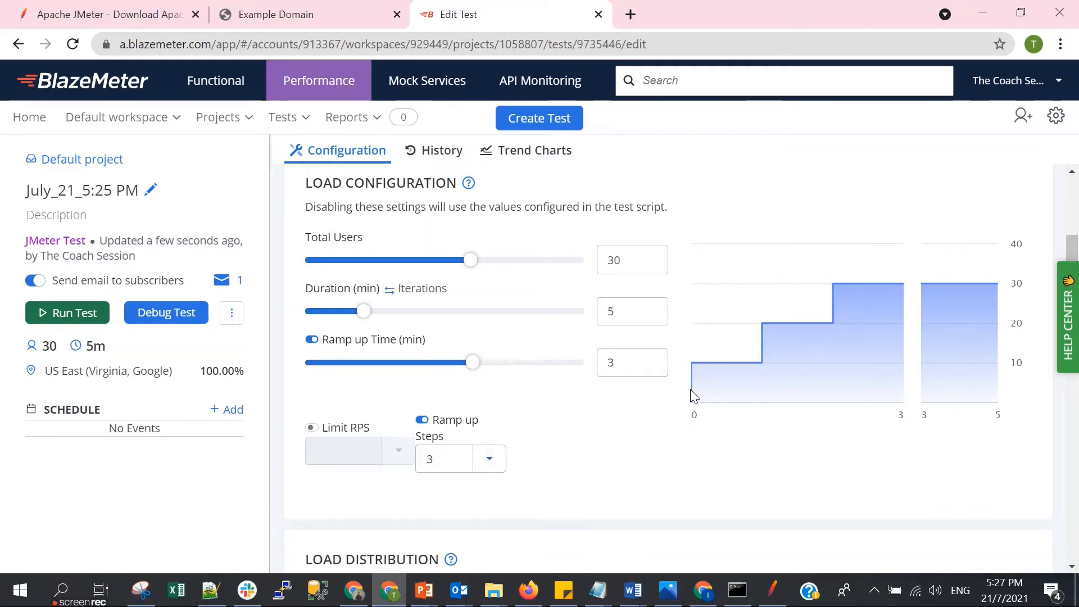
Try to set the ramp-up time to 6 minutes, keeping the three ramp-up steps
{"action": "mouse_move", "coordinate": [692, 364]}
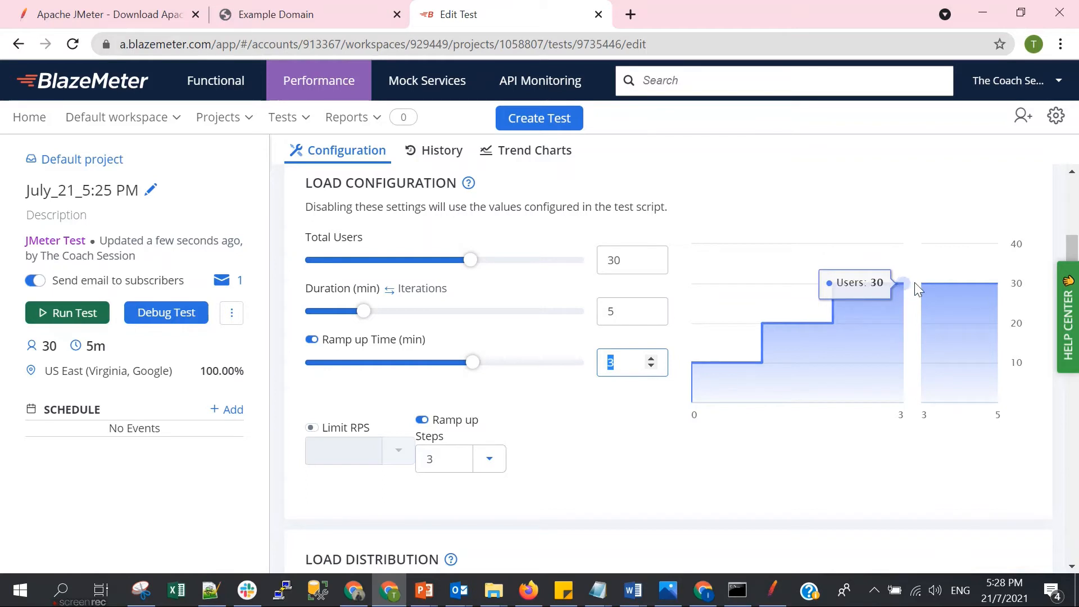
{"action": "double_click", "coordinate": [629, 268]}
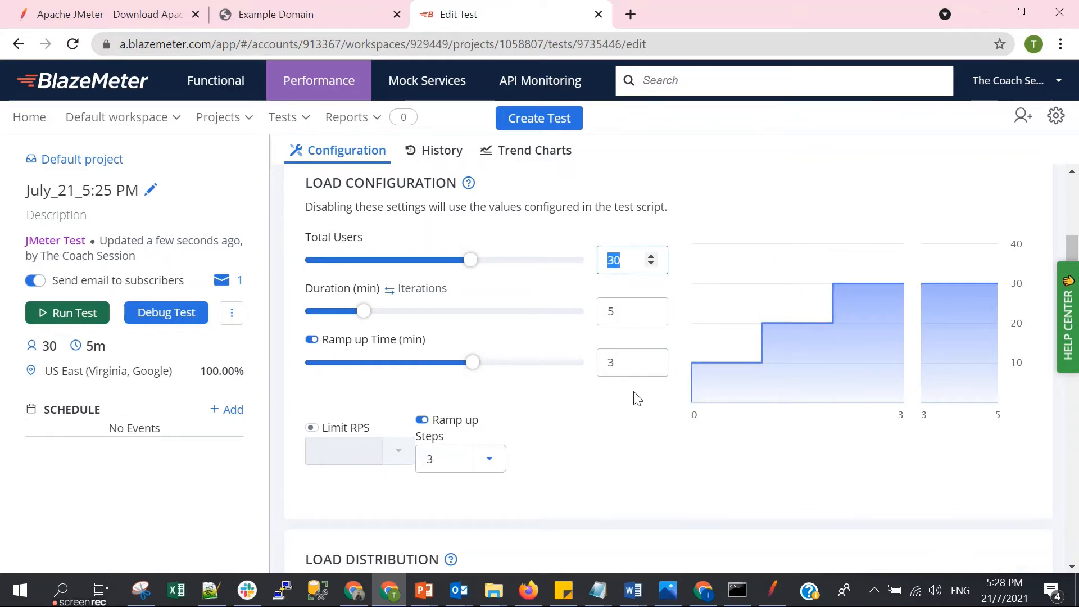
{"action": "double_click", "coordinate": [623, 361]}
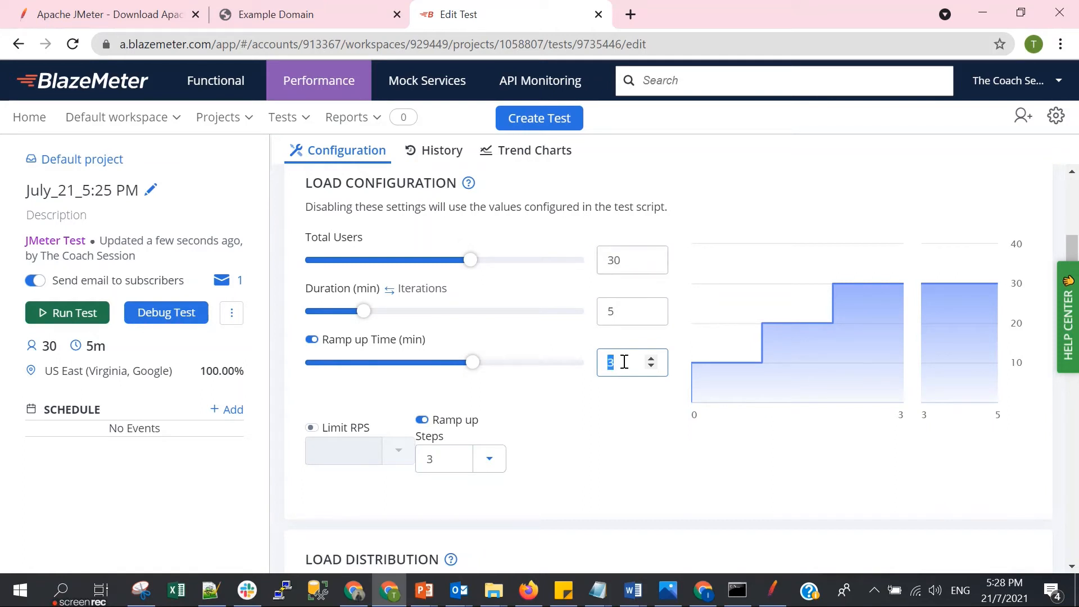
{"action": "type", "text": "6"}
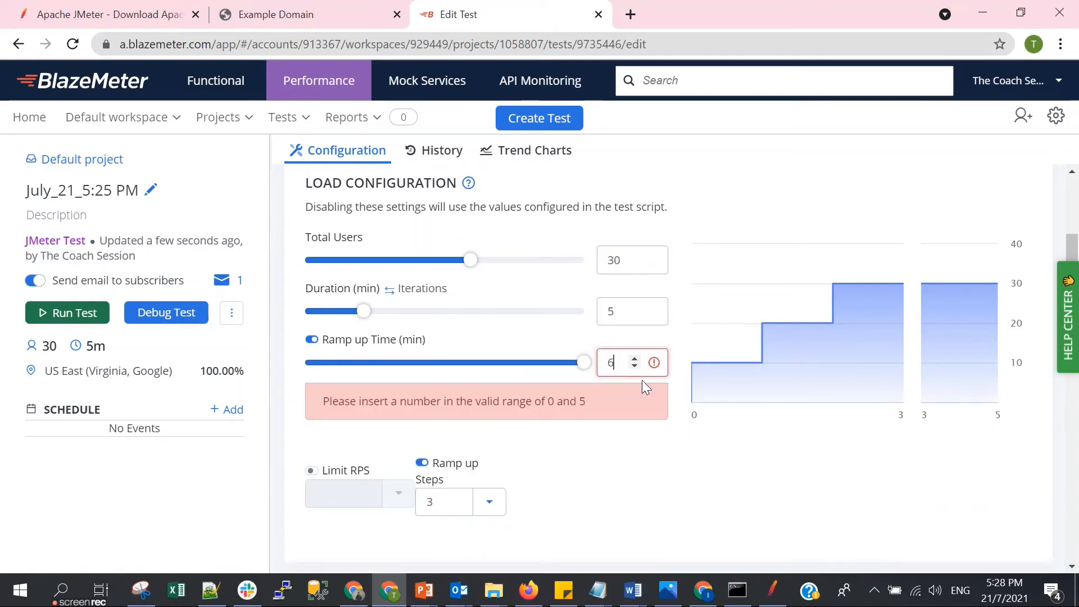
Set the test duration to 10 minutes and the ramp-up time to 6 minutes in the load configuration
{"action": "double_click", "coordinate": [626, 310]}
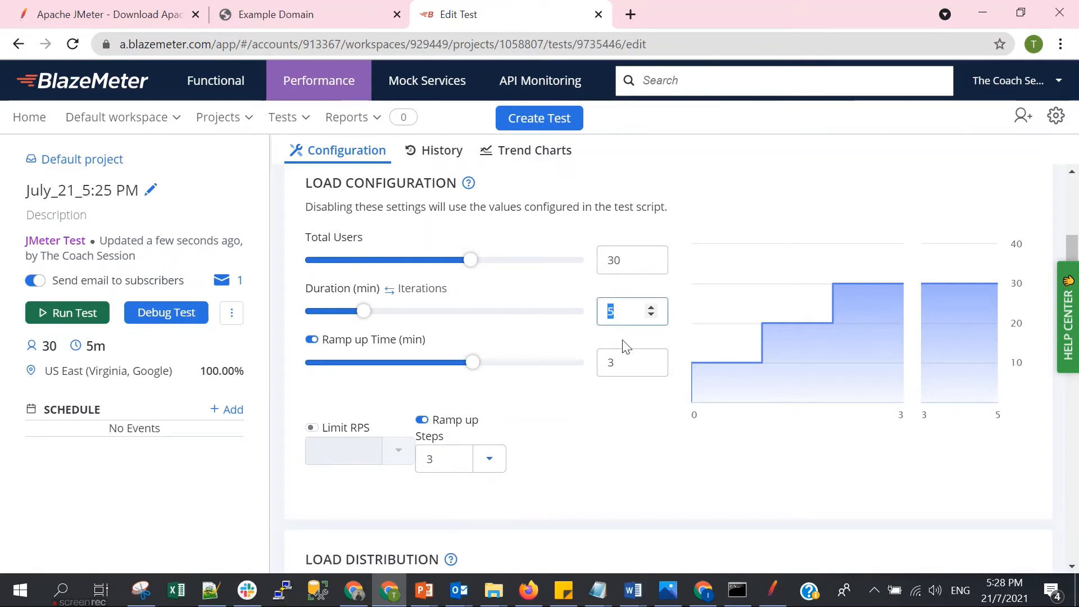
{"action": "type", "text": "10"}
{"action": "double_click", "coordinate": [630, 364]}
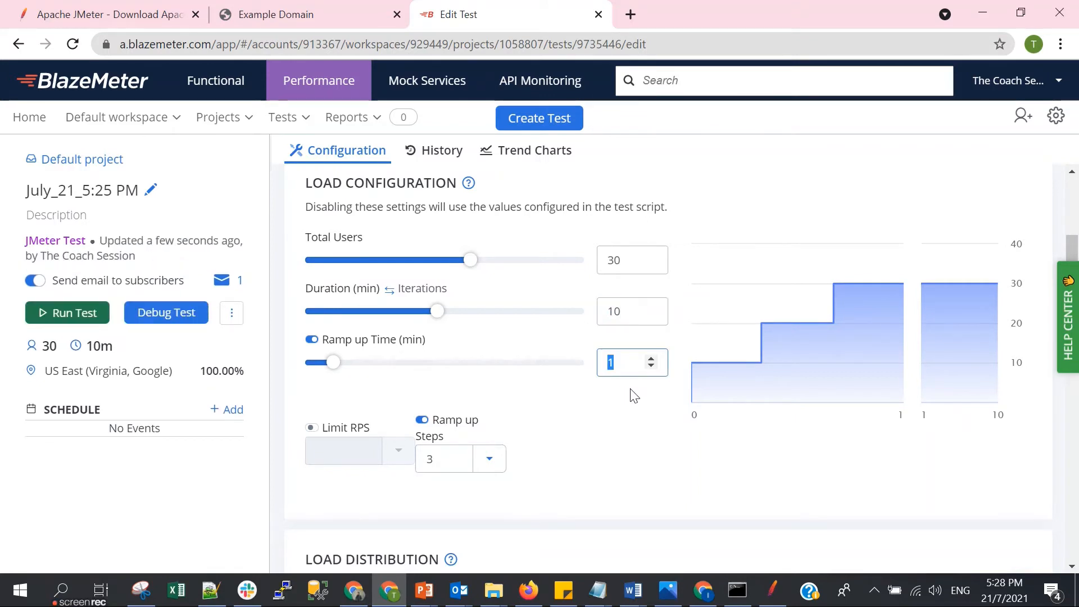
{"action": "type", "text": "6"}
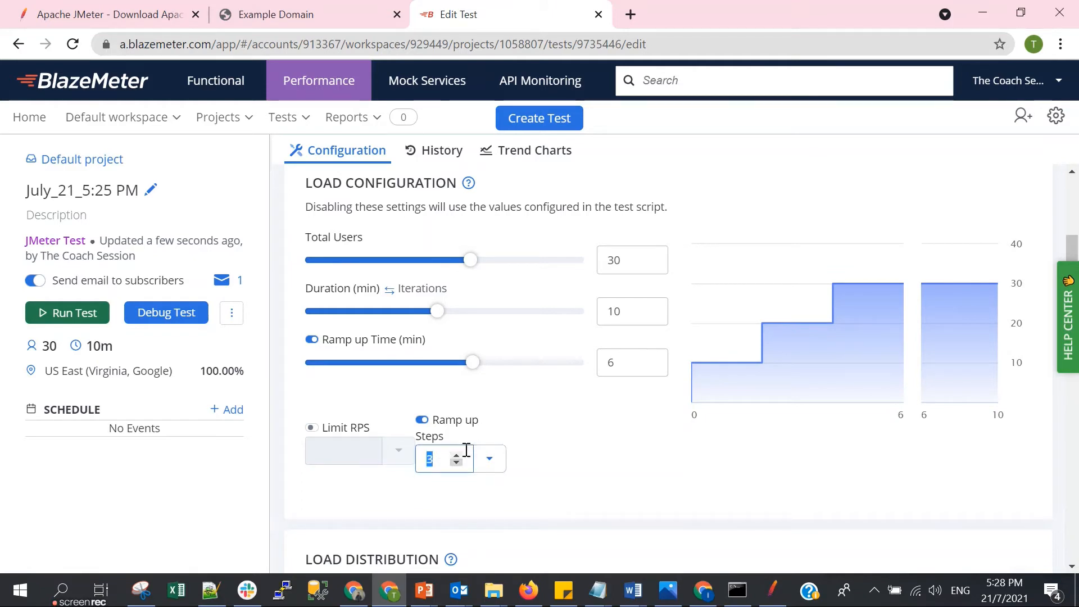
{"action": "left_click", "coordinate": [652, 442]}
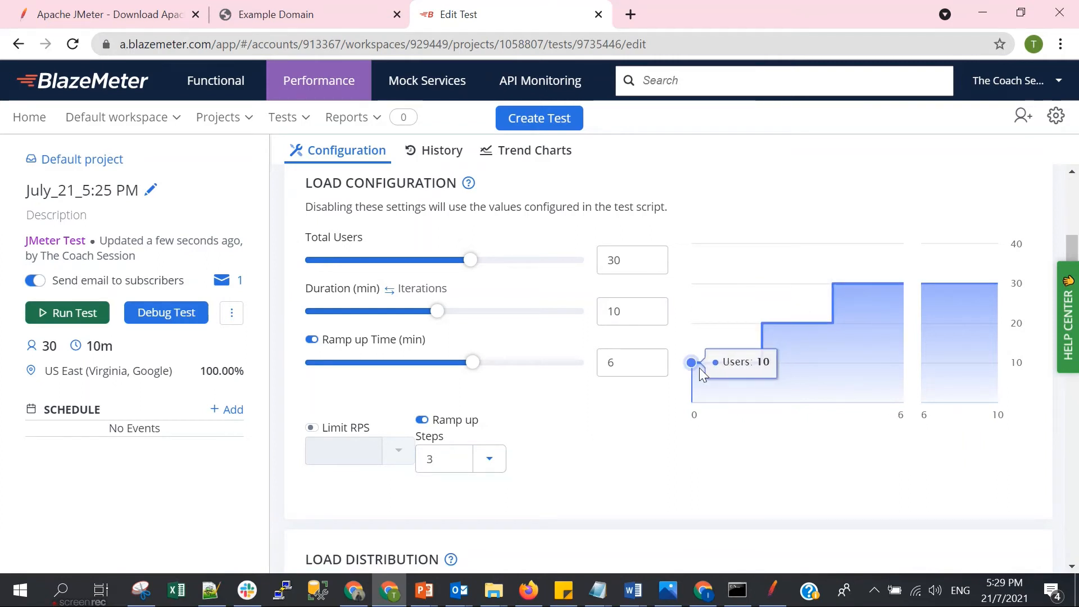
Examine the user count at each ramp-up step in the load chart against the ramp-up time and duration settings
{"action": "mouse_move", "coordinate": [743, 361]}
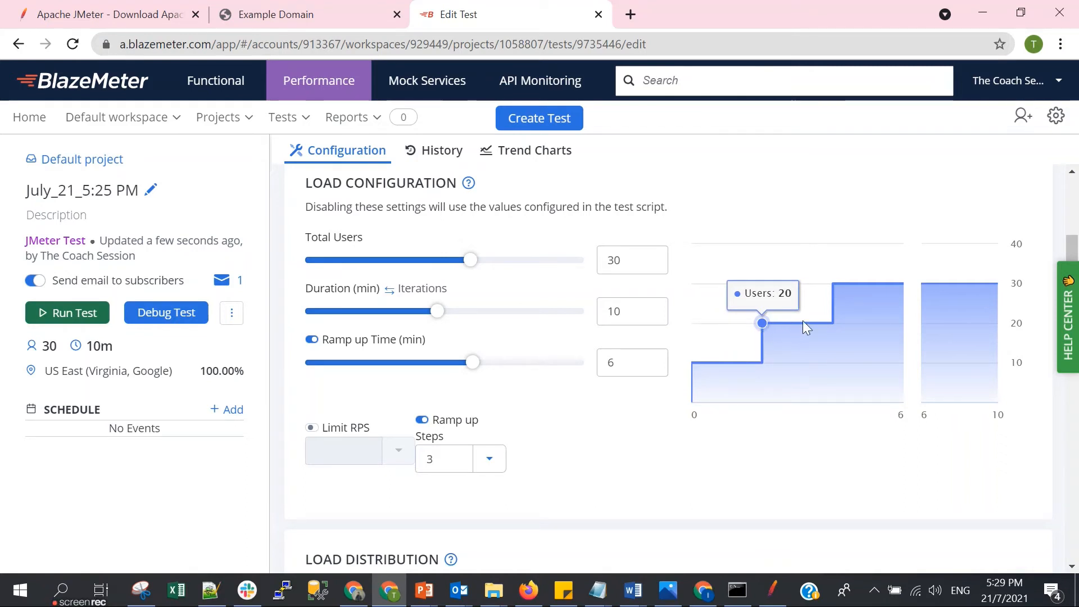
{"action": "mouse_move", "coordinate": [833, 317]}
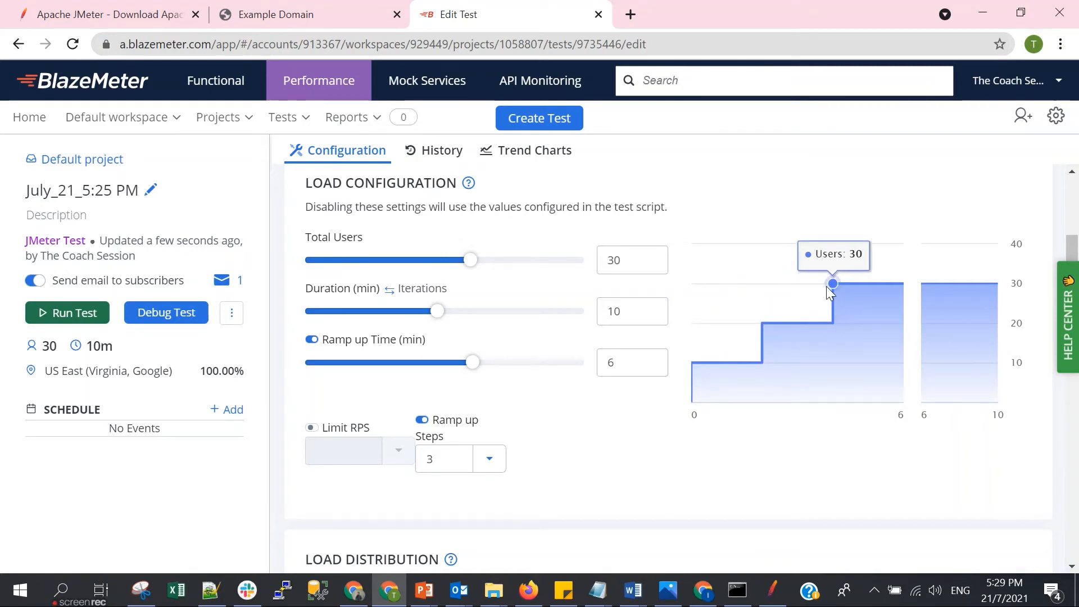
{"action": "mouse_move", "coordinate": [890, 306]}
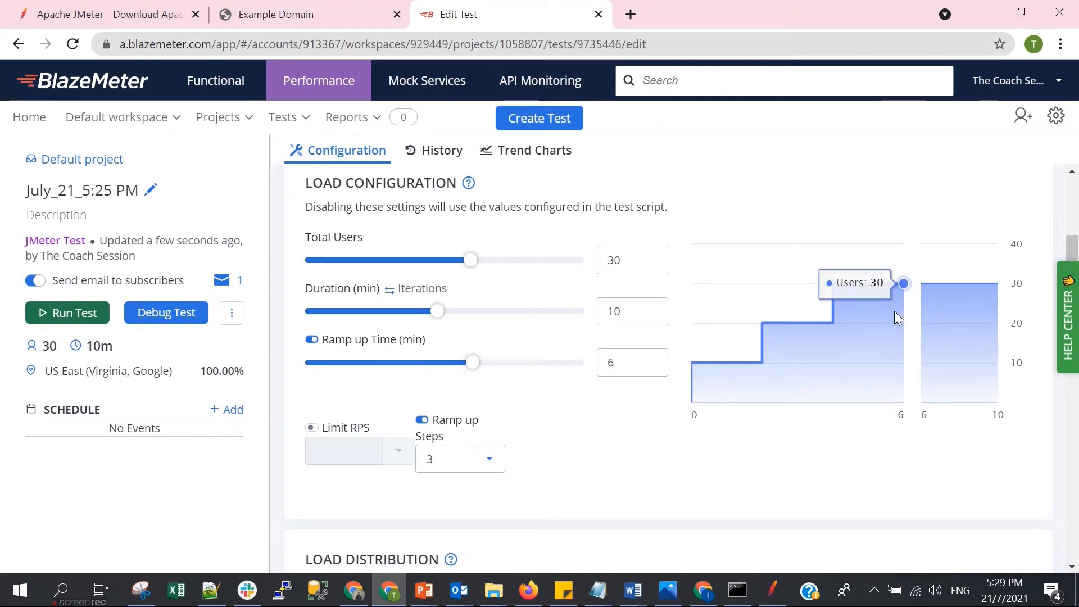
{"action": "double_click", "coordinate": [625, 361]}
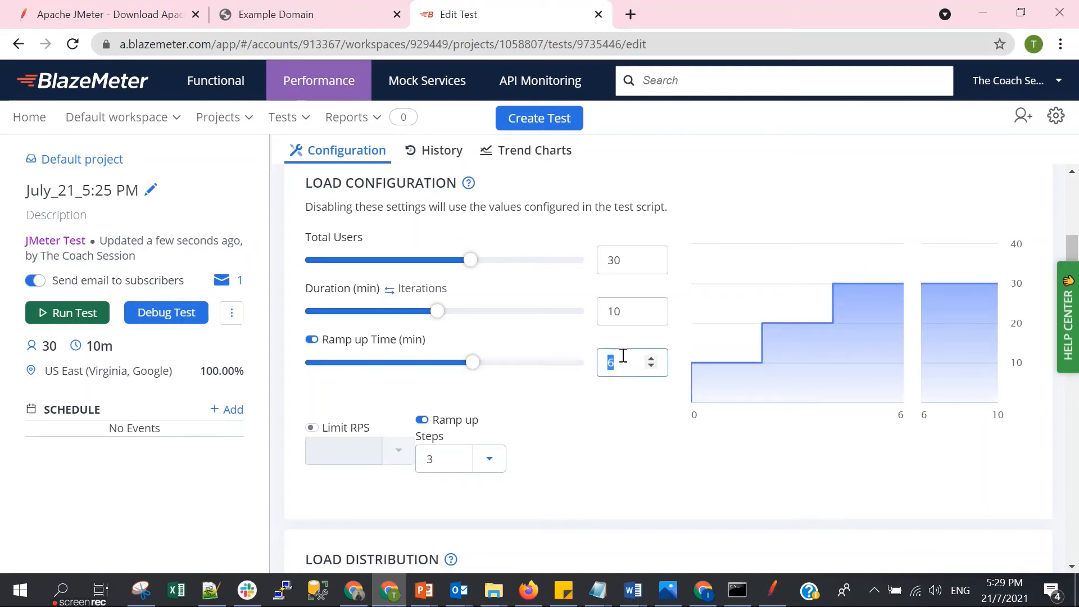
{"action": "double_click", "coordinate": [628, 313]}
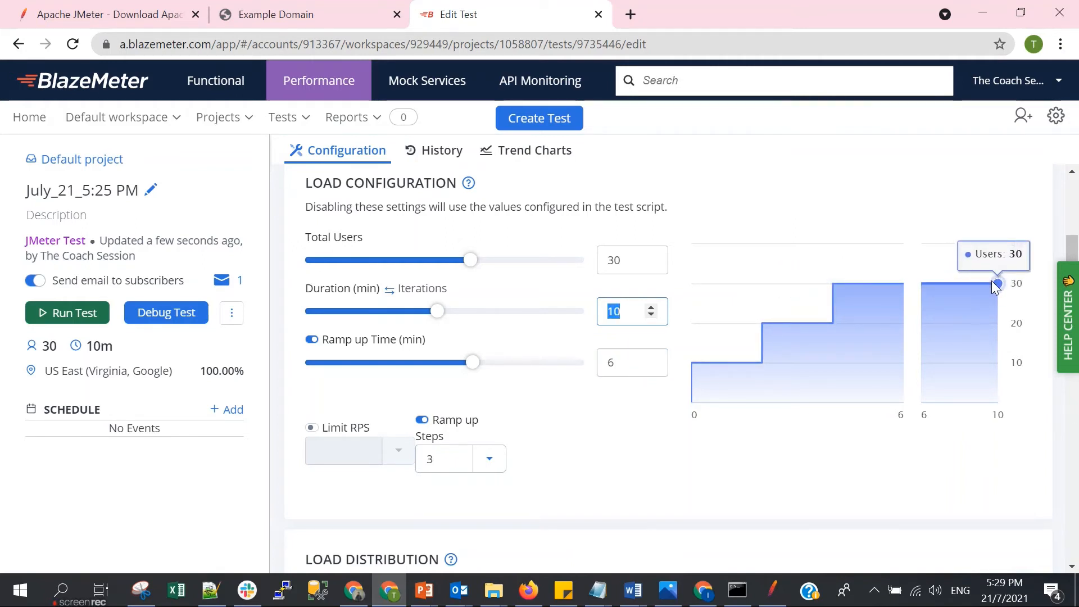
{"action": "double_click", "coordinate": [625, 362]}
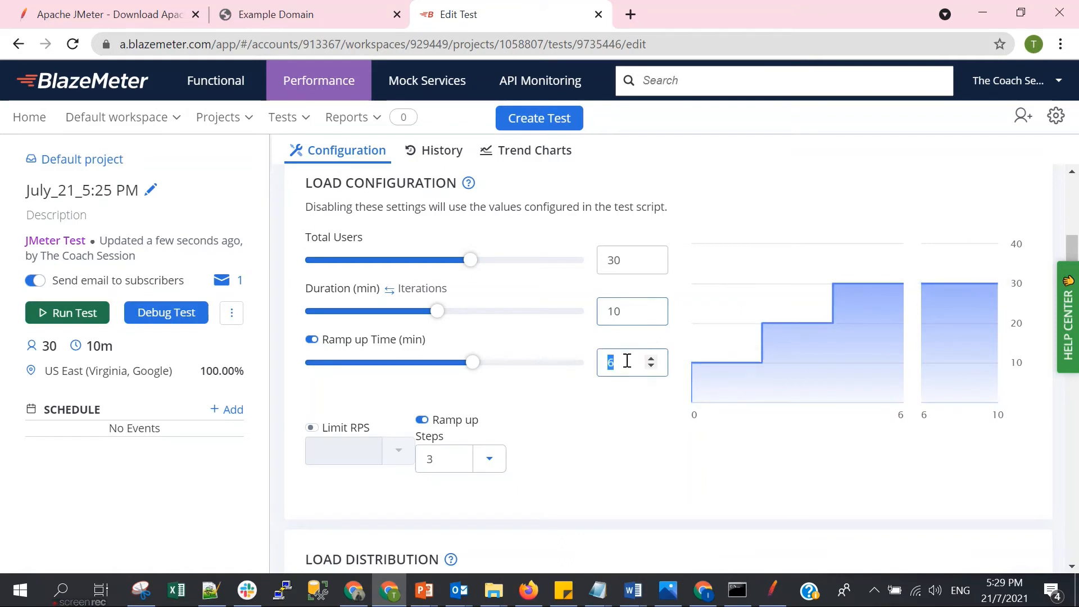
Set the test duration to 4 minutes and the ramp-up time to 3 minutes in the load configuration
{"action": "double_click", "coordinate": [631, 310]}
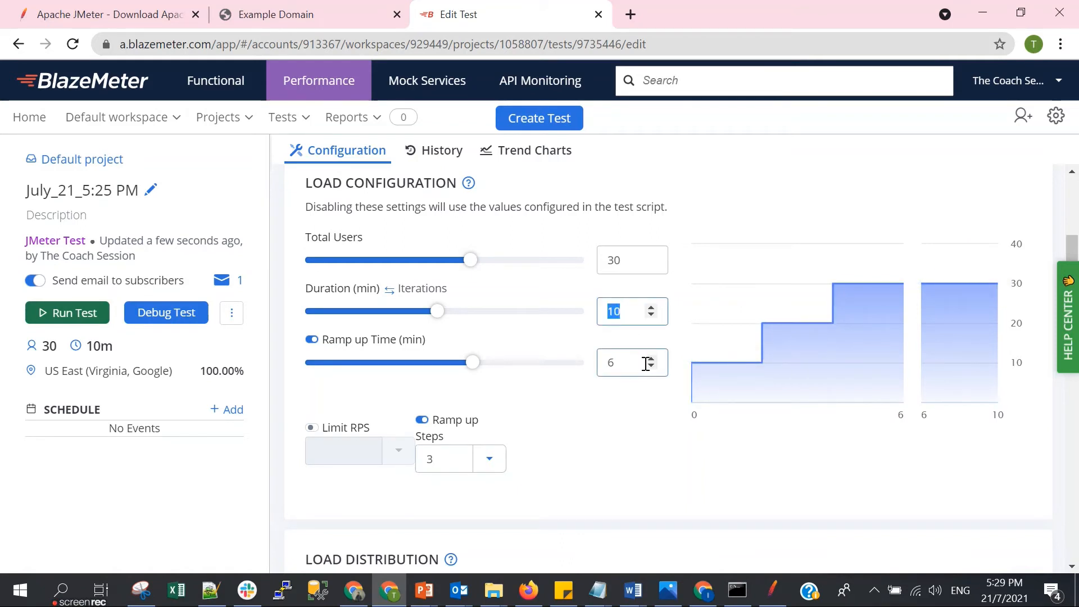
{"action": "type", "text": "4"}
{"action": "double_click", "coordinate": [603, 368]}
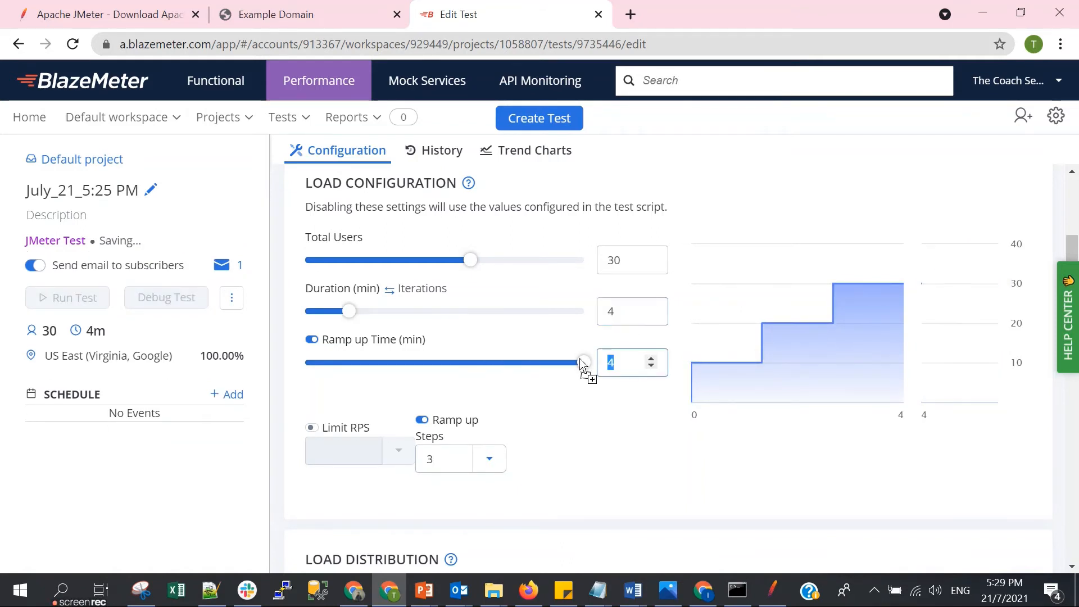
{"action": "type", "text": "3"}
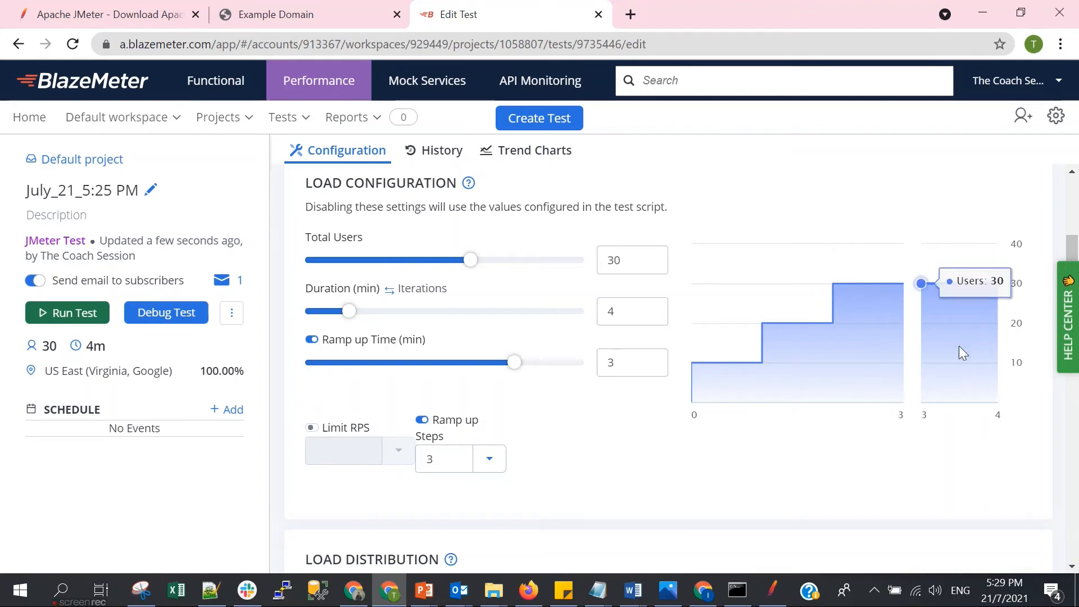
Change the load distribution location to Asia Southeast (Singapore)
{"action": "scroll", "coordinate": [532, 430], "scroll_direction": "down", "scroll_amount": 1}
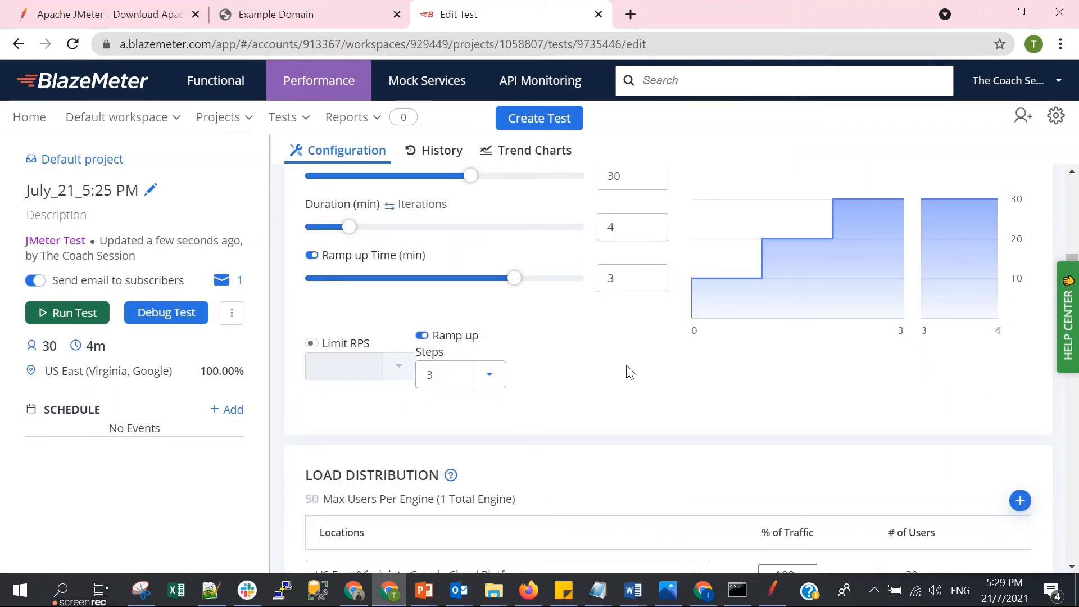
{"action": "scroll", "coordinate": [626, 371], "scroll_direction": "down", "scroll_amount": 3}
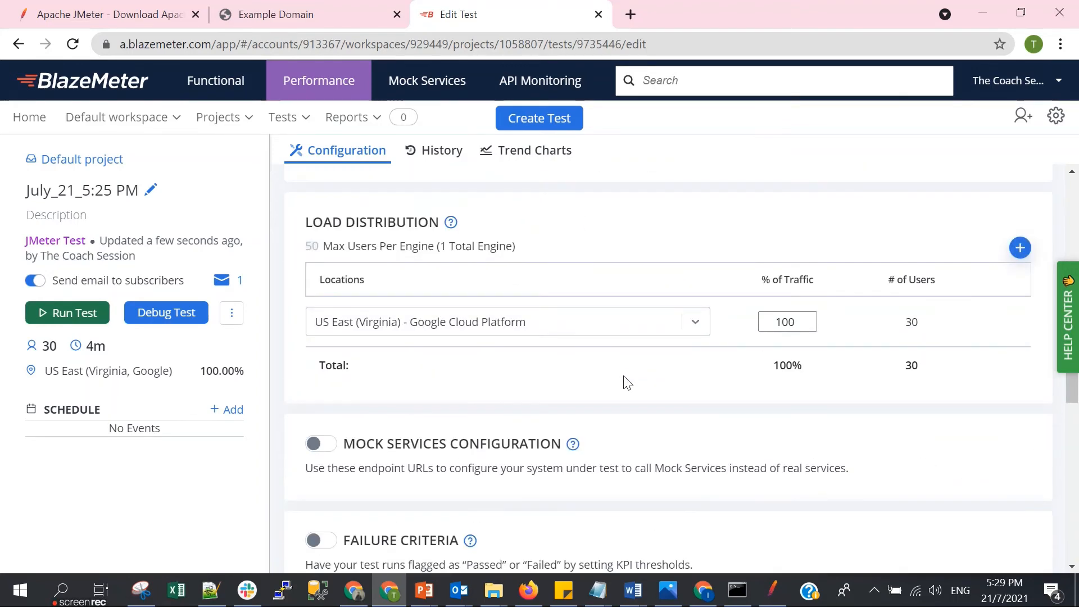
{"action": "left_click", "coordinate": [503, 332]}
{"action": "scroll", "coordinate": [539, 370], "scroll_direction": "down", "scroll_amount": 5}
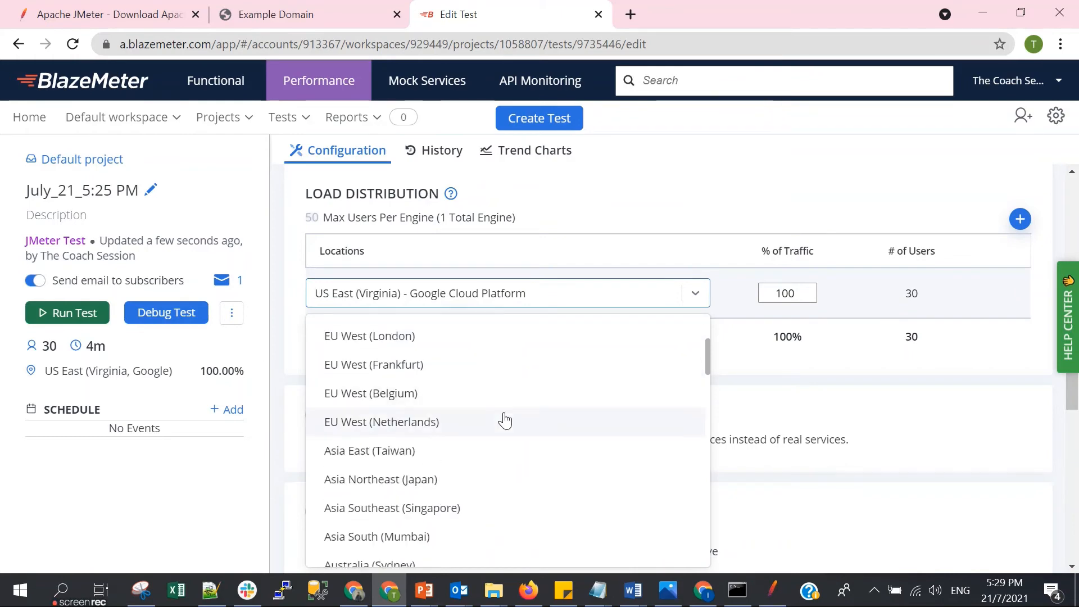
{"action": "left_click", "coordinate": [467, 509]}
Look over the remaining test configuration sections and run the test by launching its servers
{"action": "scroll", "coordinate": [545, 379], "scroll_direction": "down", "scroll_amount": 10}
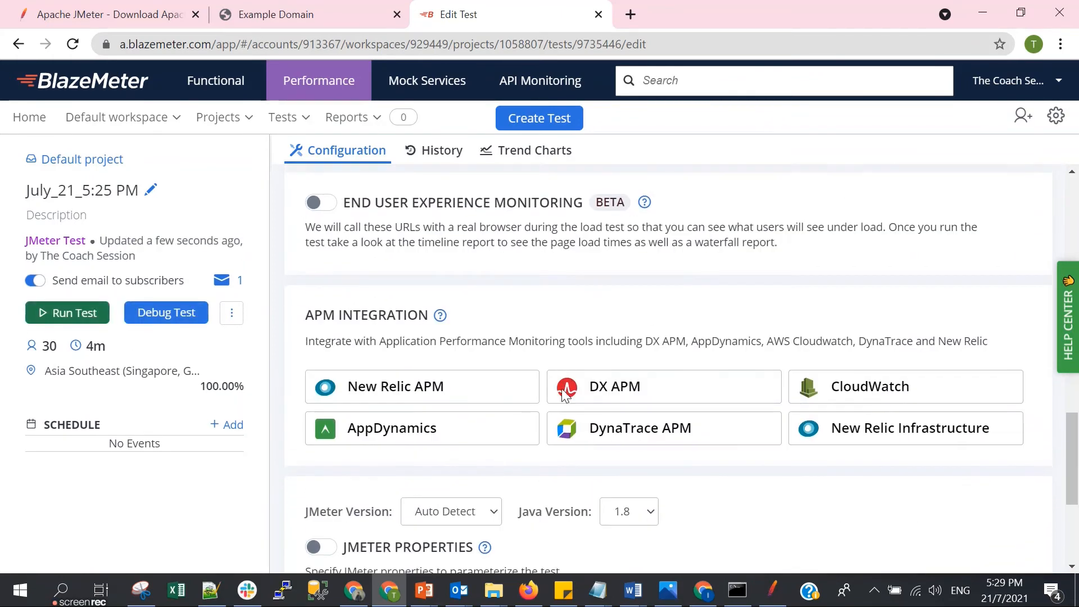
{"action": "scroll", "coordinate": [562, 394], "scroll_direction": "down", "scroll_amount": 3}
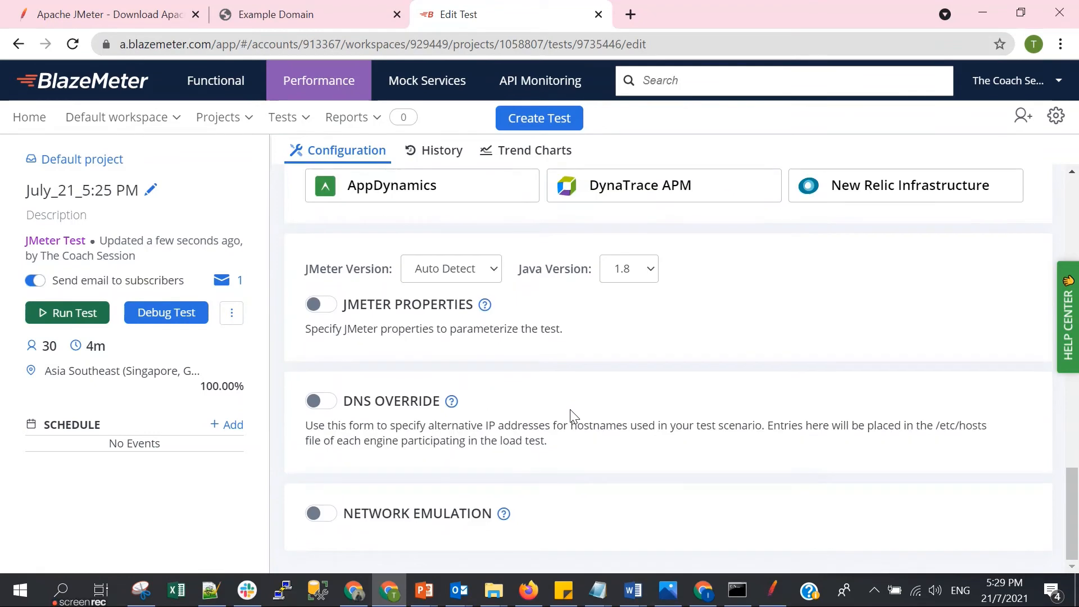
{"action": "scroll", "coordinate": [568, 419], "scroll_direction": "up", "scroll_amount": 4}
{"action": "scroll", "coordinate": [567, 418], "scroll_direction": "up", "scroll_amount": 8}
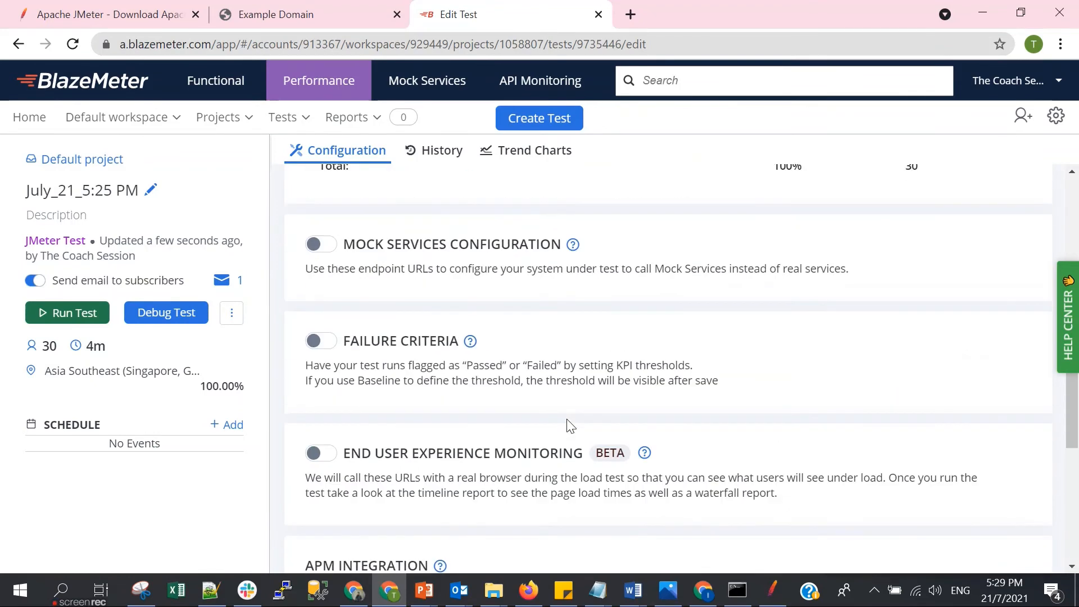
{"action": "scroll", "coordinate": [572, 429], "scroll_direction": "up", "scroll_amount": 10}
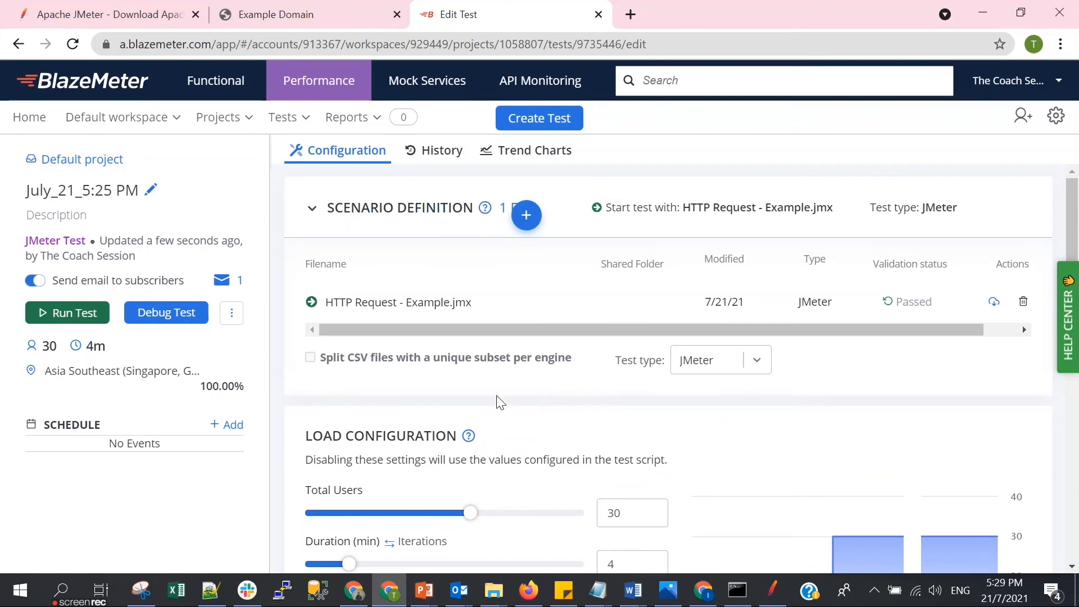
{"action": "left_click", "coordinate": [82, 315]}
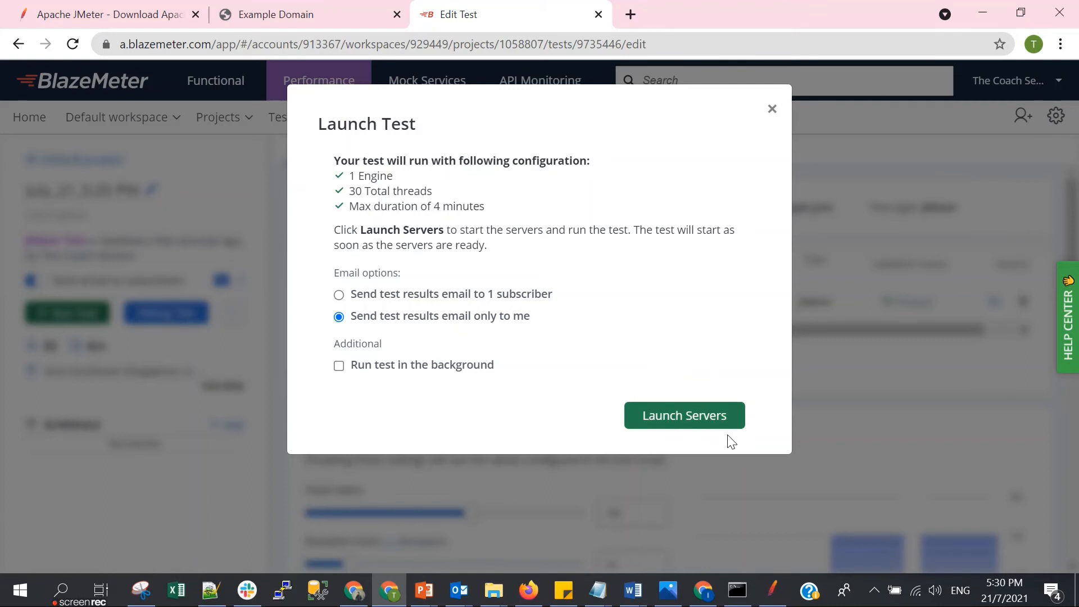
{"action": "left_click", "coordinate": [706, 416]}
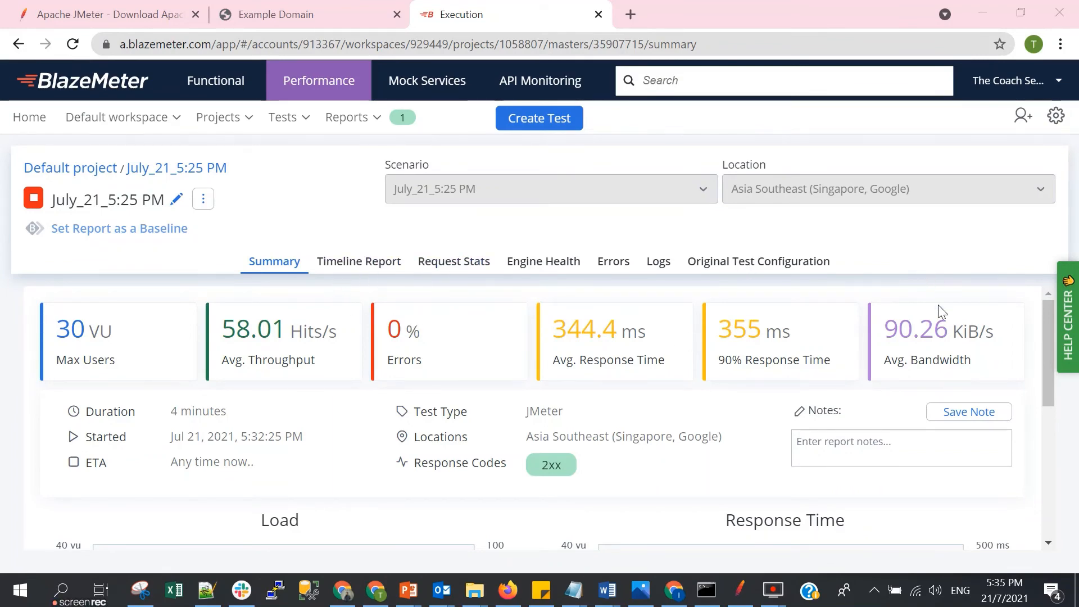
Review the test run's summary with its Load and Response Time charts, and view the Timeline Report
{"action": "scroll", "coordinate": [410, 366], "scroll_direction": "down", "scroll_amount": 1}
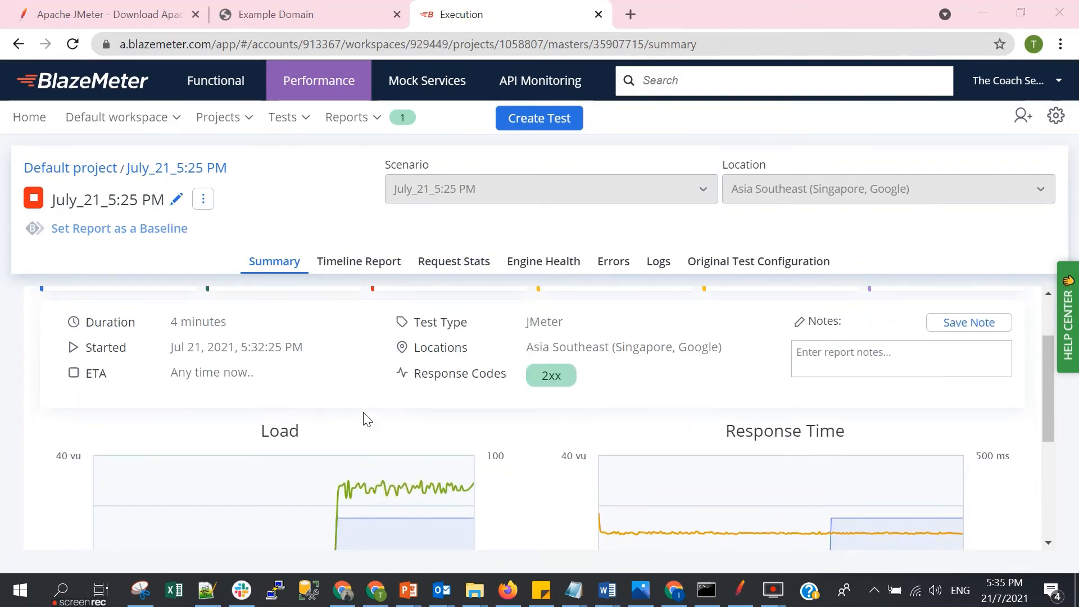
{"action": "scroll", "coordinate": [366, 416], "scroll_direction": "down", "scroll_amount": 3}
{"action": "scroll", "coordinate": [332, 430], "scroll_direction": "down", "scroll_amount": 1}
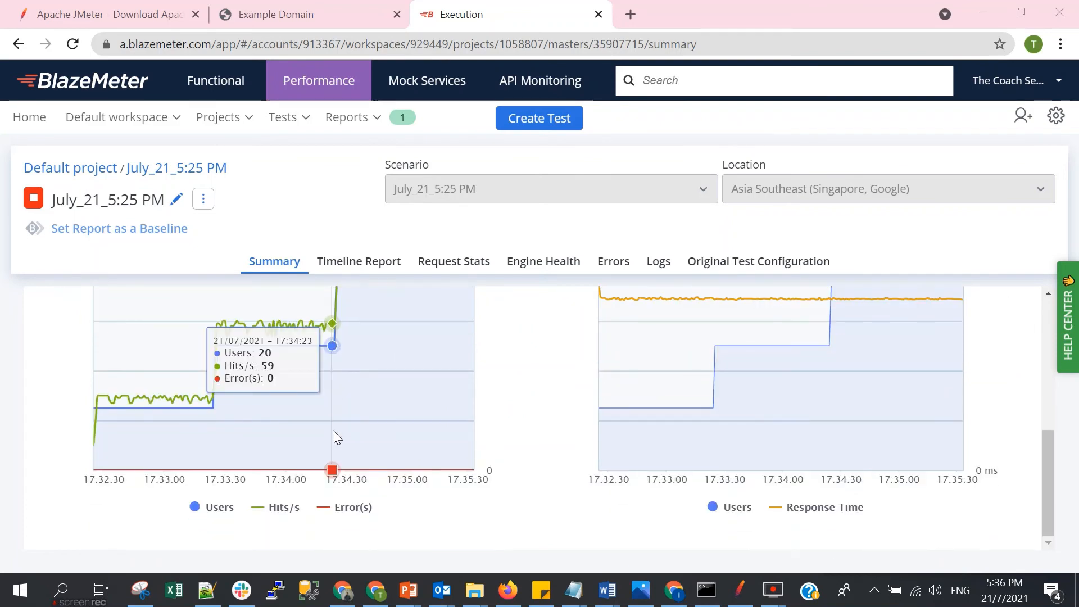
{"action": "left_click", "coordinate": [373, 268]}
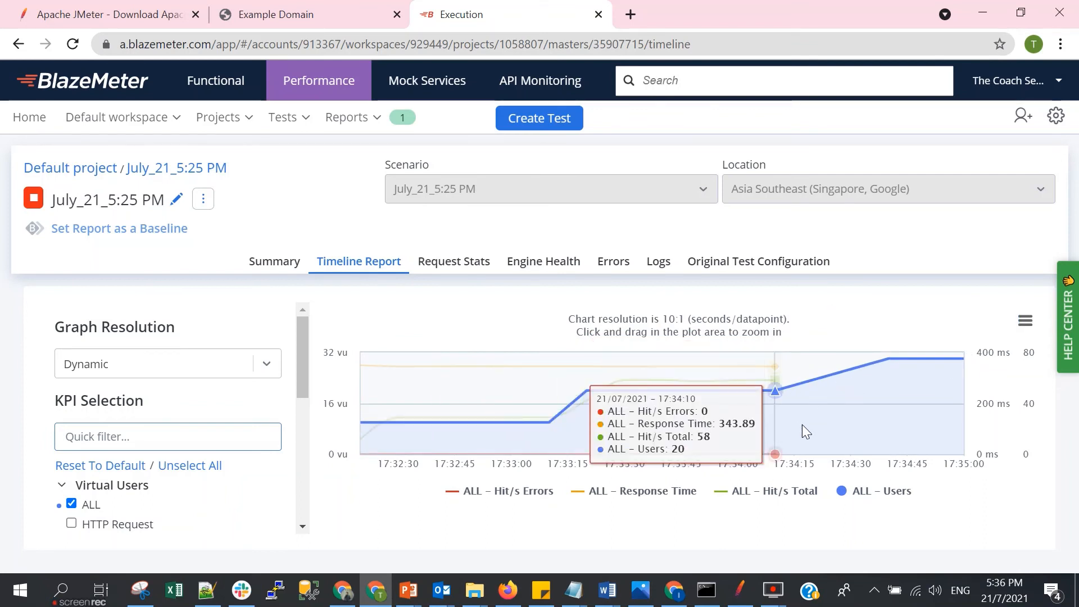
Examine the run's request statistics per element label and open the Engine Health report
{"action": "left_click", "coordinate": [455, 262]}
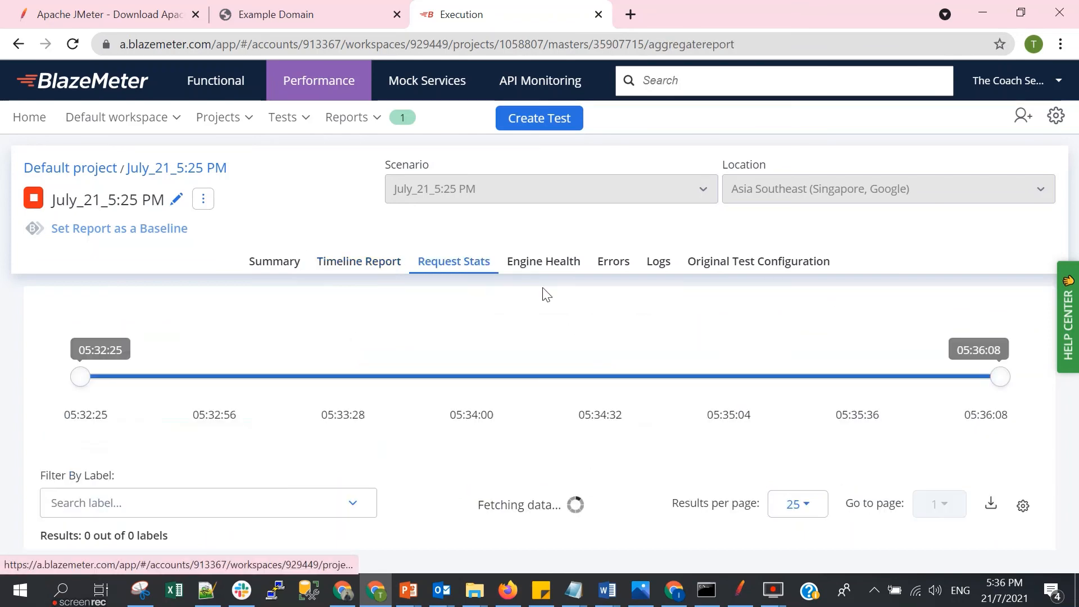
{"action": "scroll", "coordinate": [708, 367], "scroll_direction": "down", "scroll_amount": 2}
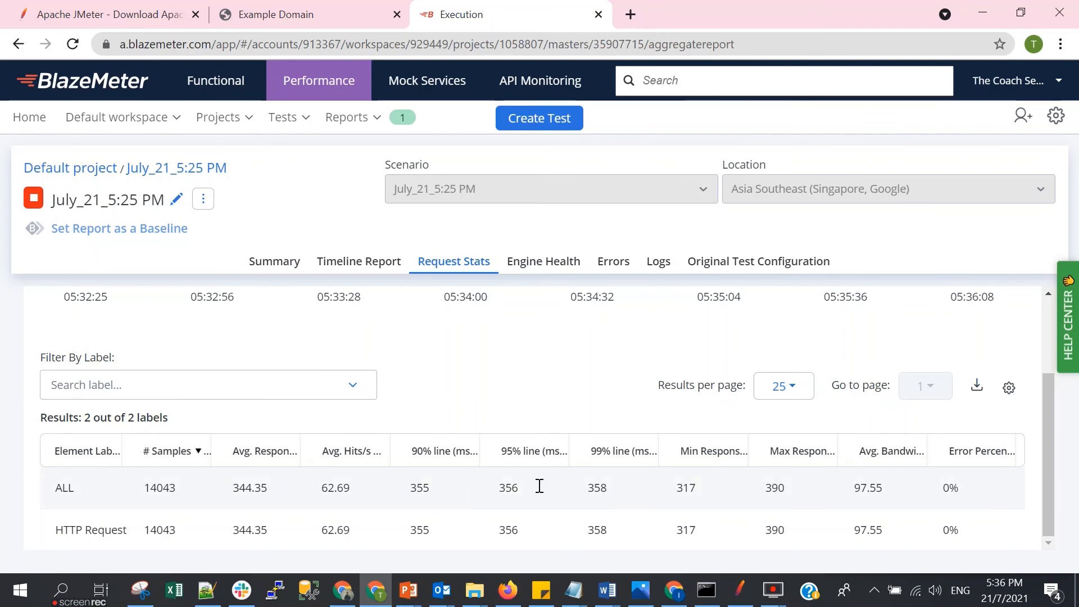
{"action": "left_click", "coordinate": [565, 266]}
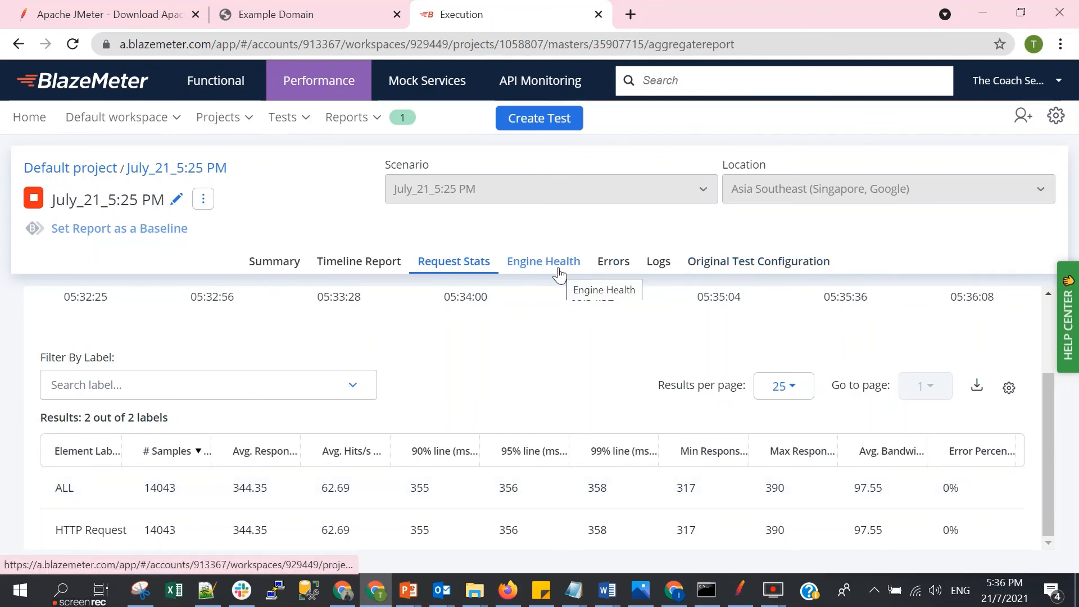